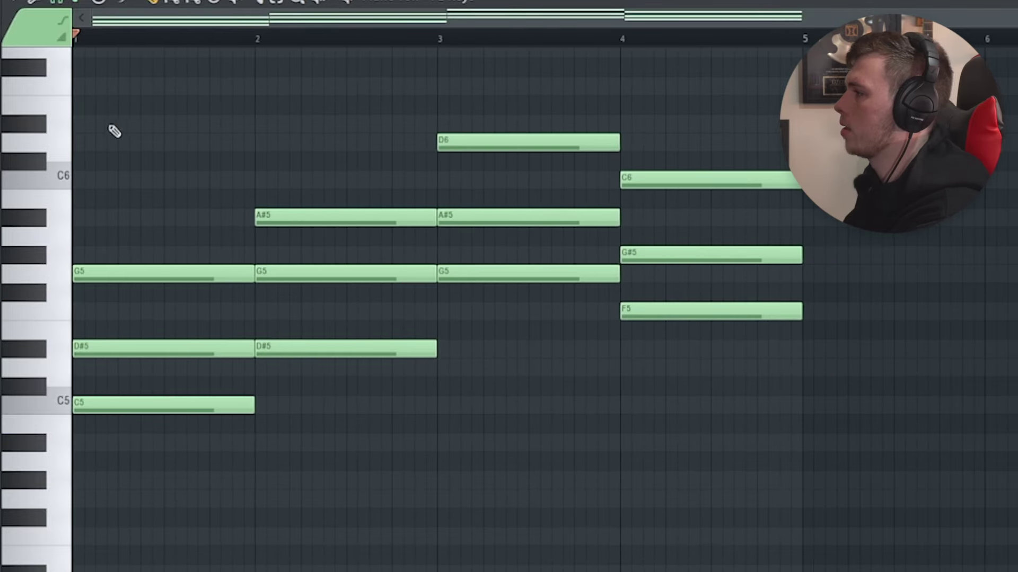
Audition the four chords, drag bar 4's G#5 note up to A5, and preview the result.
{"action": "left_click_drag", "start_coordinate": [114, 132], "coordinate": [673, 94]}
{"action": "left_click", "coordinate": [676, 88]}
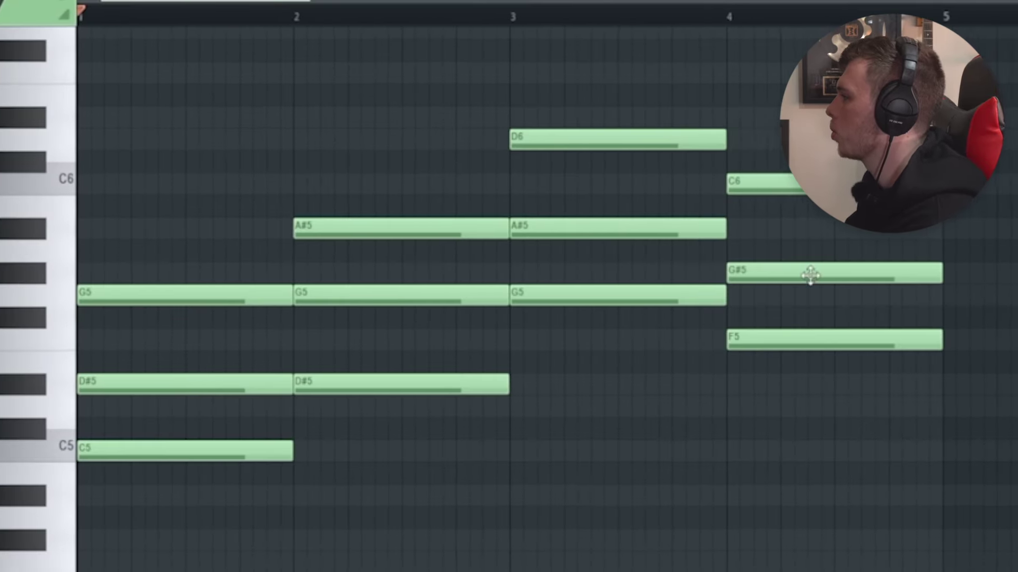
{"action": "left_click_drag", "start_coordinate": [762, 232], "coordinate": [717, 241]}
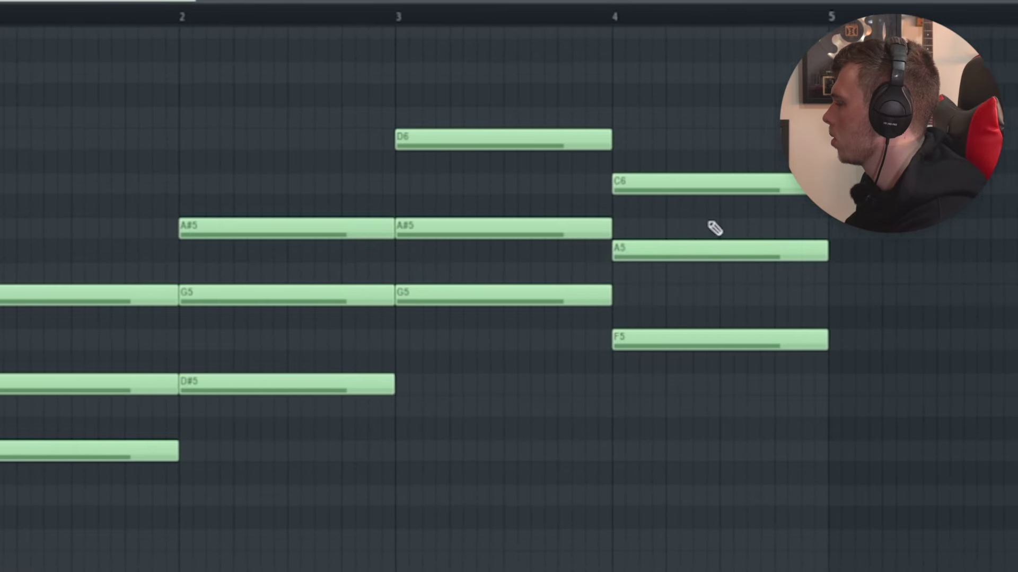
{"action": "key", "text": "y"}
{"action": "left_click_drag", "start_coordinate": [466, 84], "coordinate": [643, 75]}
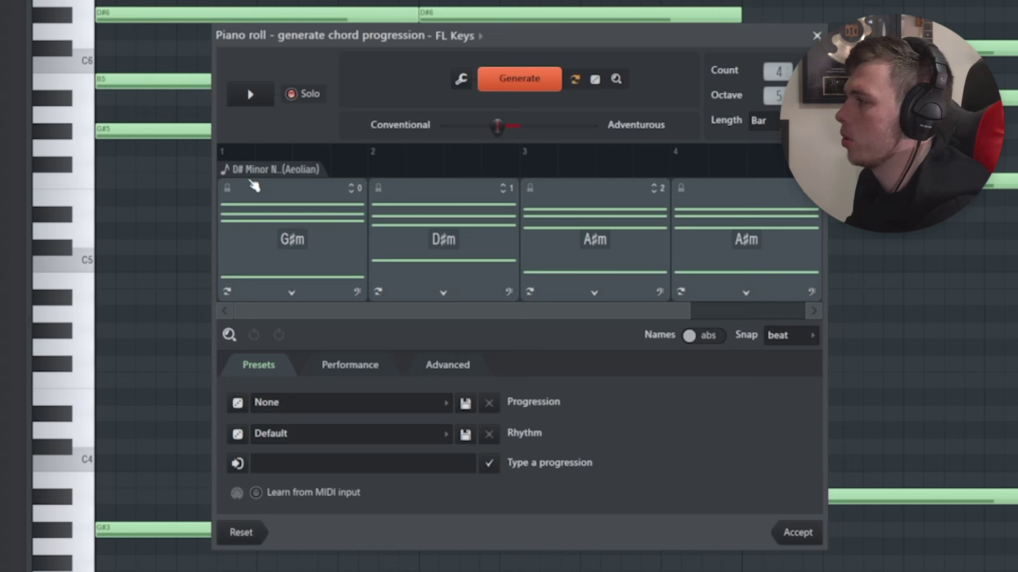
Keep D# natural minor as the progression's scale and shift the D#m chord toward bar 1.
{"action": "mouse_move", "coordinate": [316, 177]}
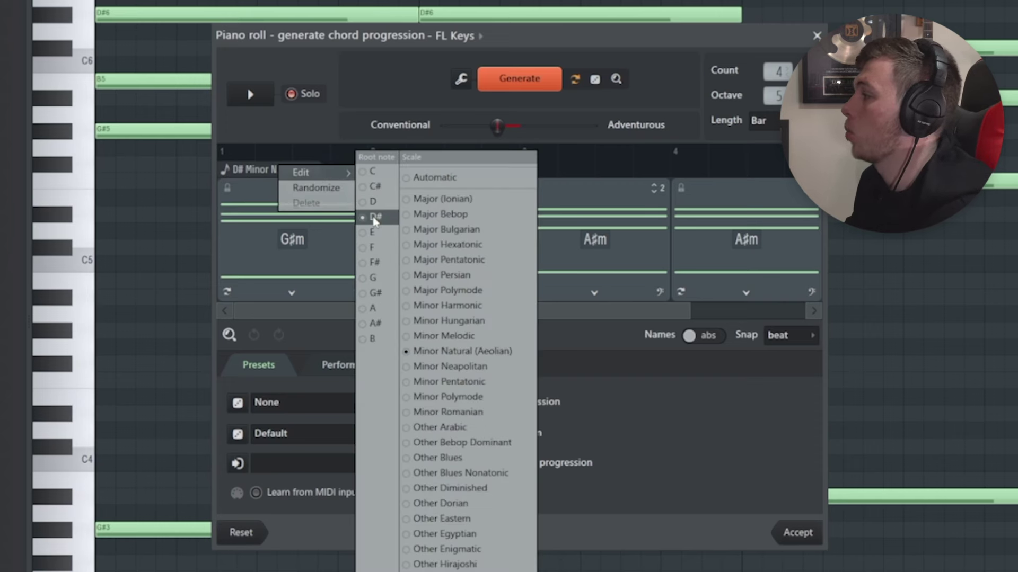
{"action": "left_click", "coordinate": [462, 352]}
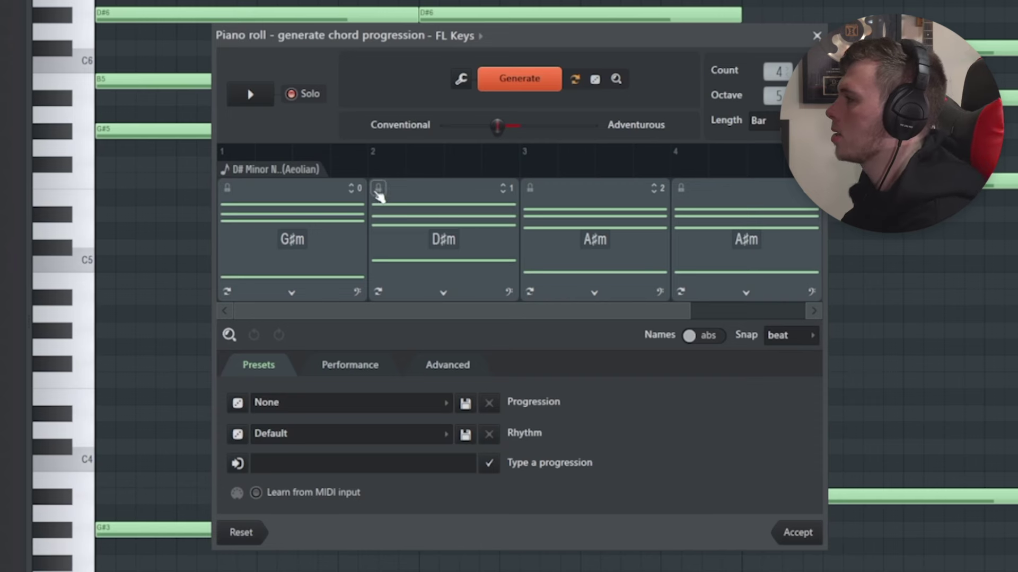
{"action": "left_click_drag", "start_coordinate": [427, 202], "coordinate": [398, 203]}
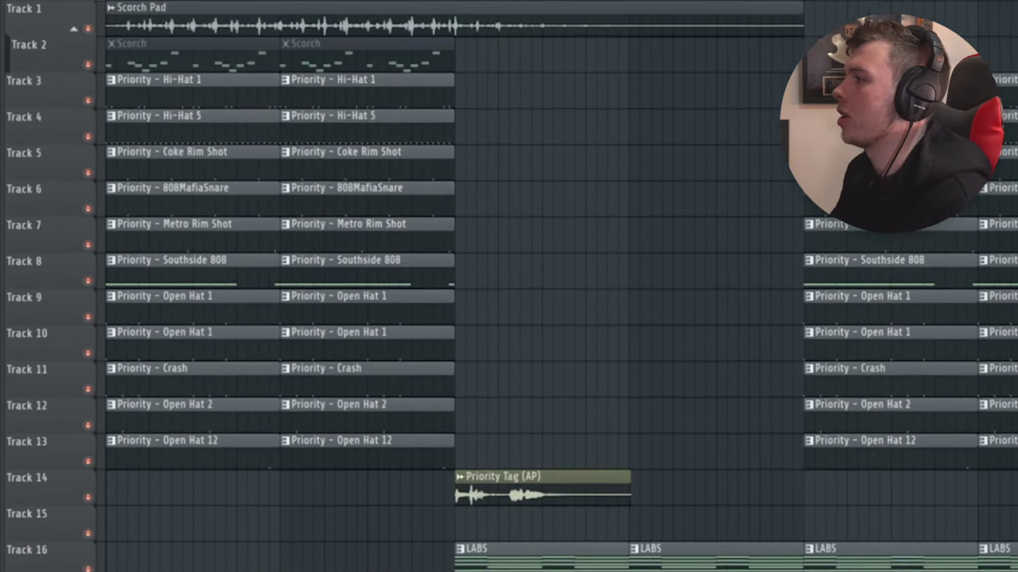
Solo Track 1 and play back the Labs Piano chord part.
{"action": "scroll", "coordinate": [166, 43], "scroll_direction": "up", "scroll_amount": 5}
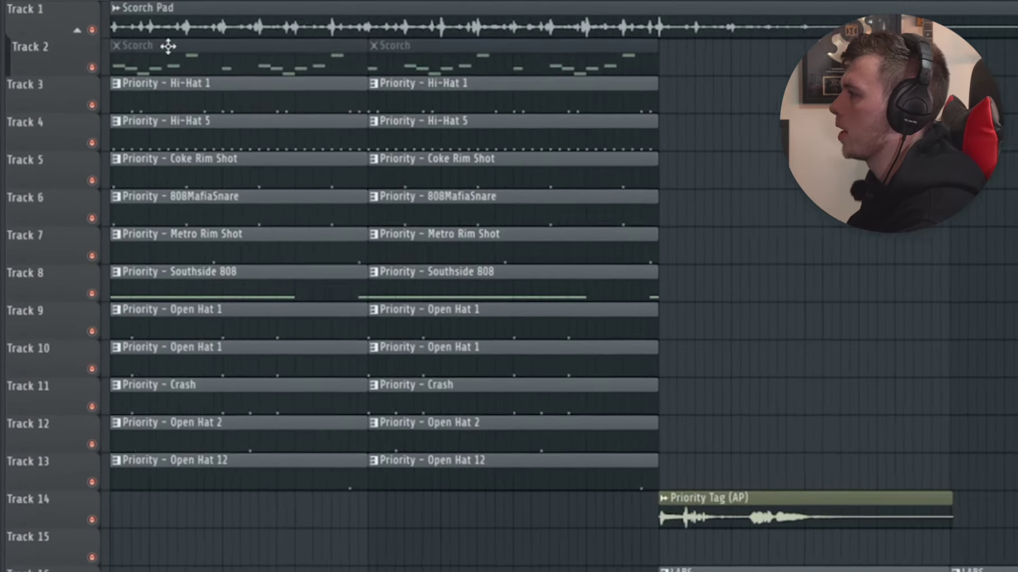
{"action": "scroll", "coordinate": [106, 27], "scroll_direction": "down", "scroll_amount": 5}
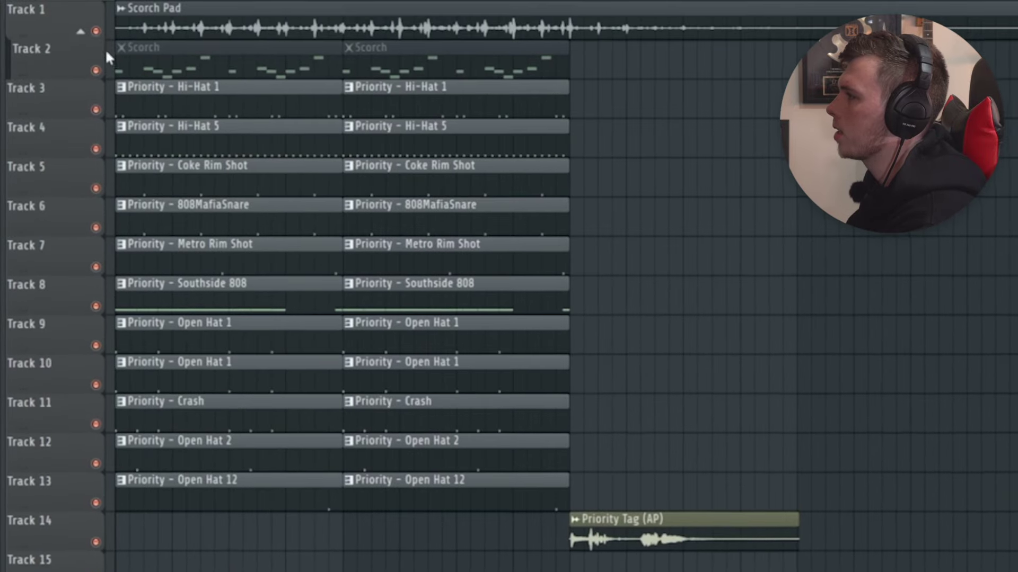
{"action": "right_click", "coordinate": [100, 32]}
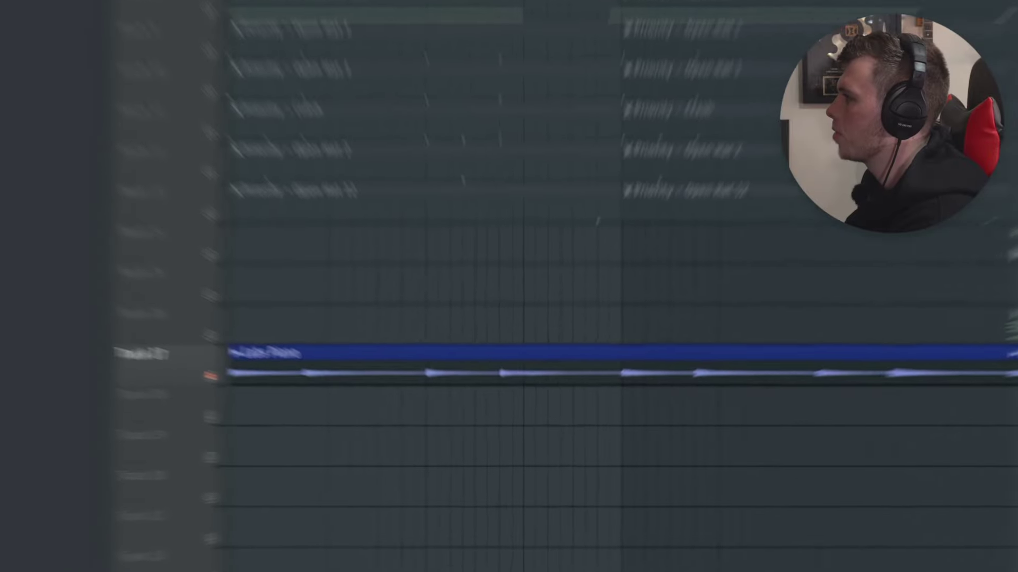
{"action": "key", "text": "space"}
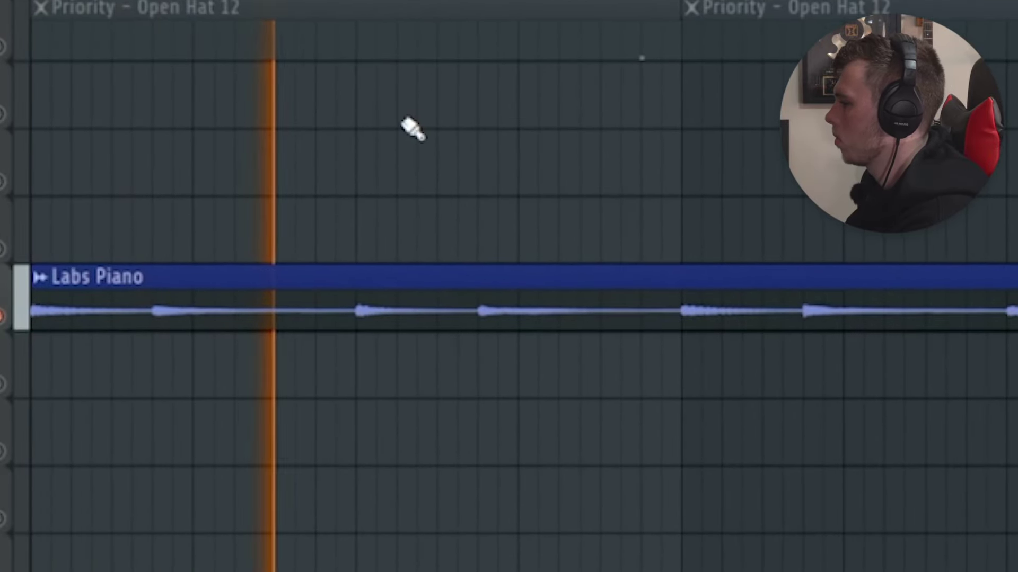
{"action": "scroll", "coordinate": [186, 177], "scroll_direction": "up", "scroll_amount": 2}
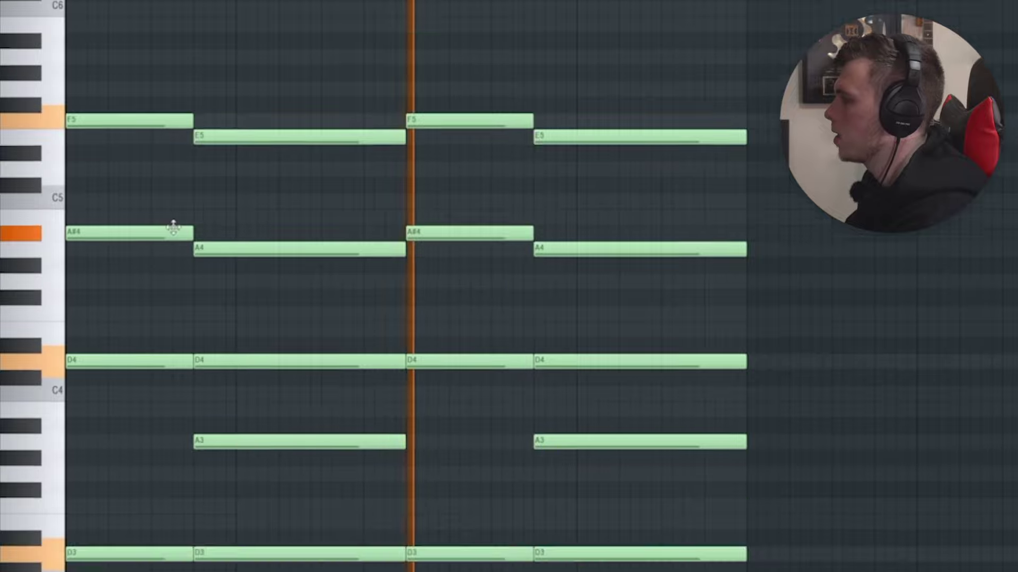
{"action": "scroll", "coordinate": [193, 218], "scroll_direction": "down", "scroll_amount": 3}
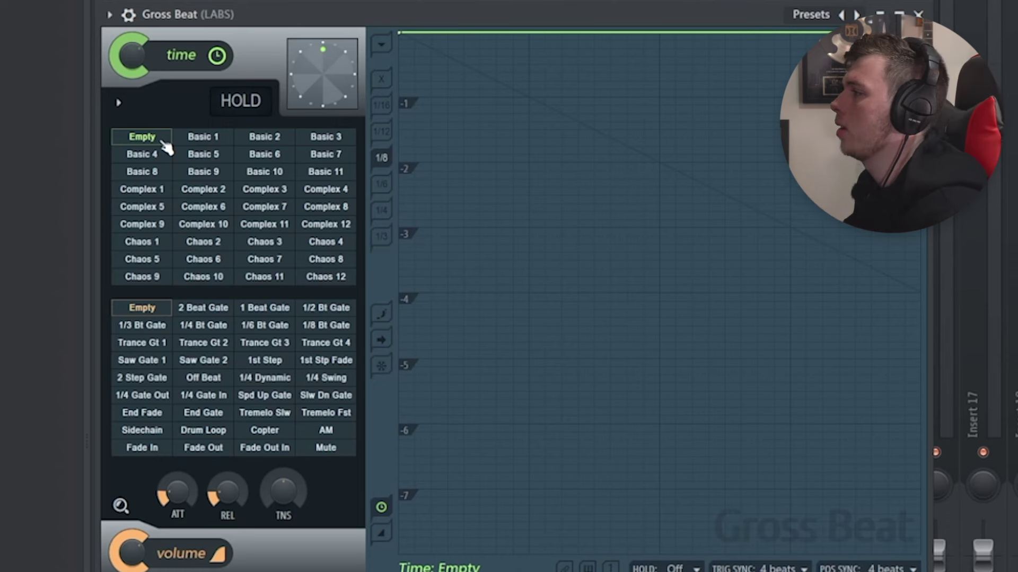
Audition the Basic 4, Basic 8, Basic 3 and Complex 4 time presets, then set time to Empty.
{"action": "left_click", "coordinate": [156, 160]}
{"action": "left_click", "coordinate": [156, 171]}
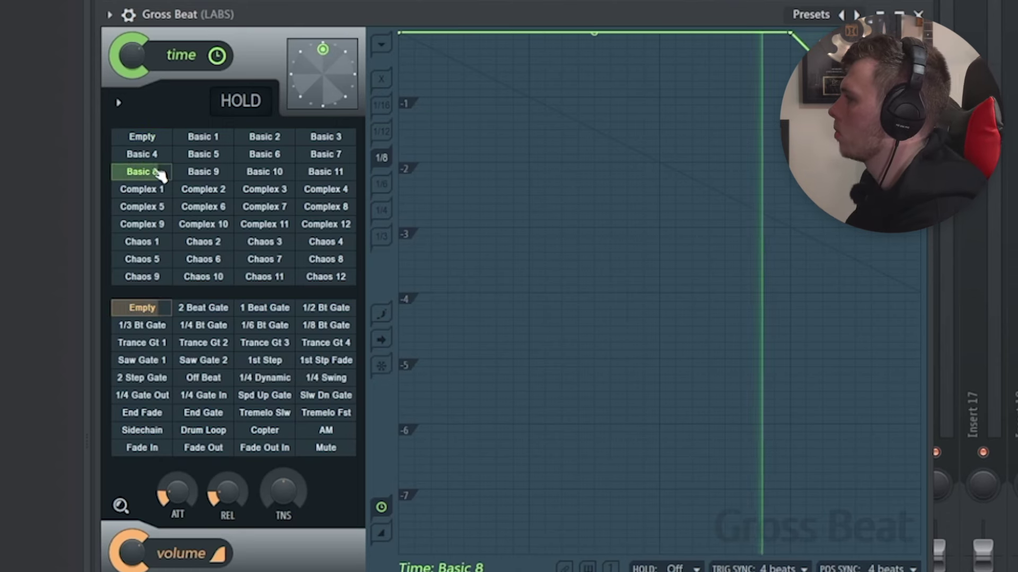
{"action": "left_click", "coordinate": [325, 137]}
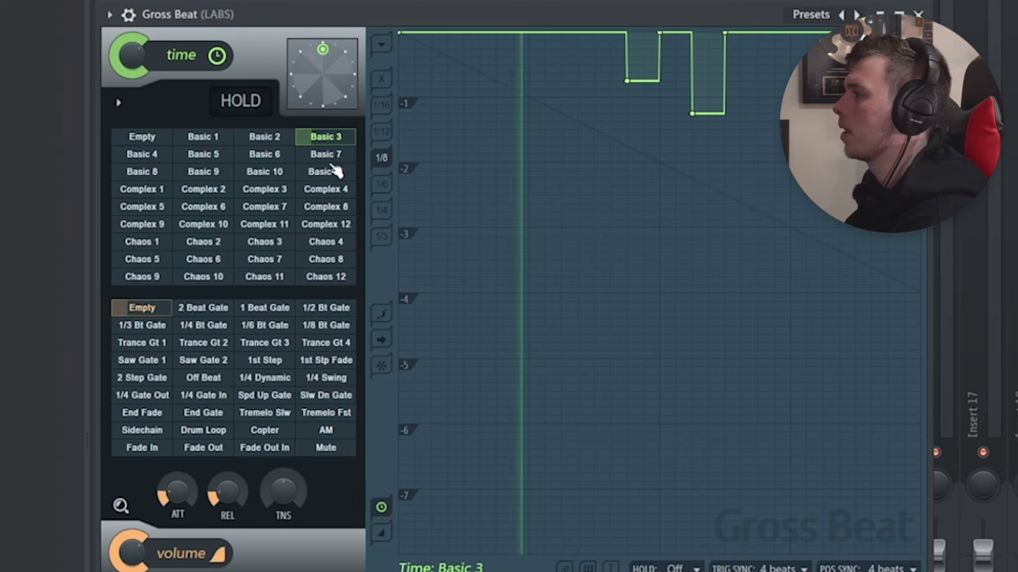
{"action": "left_click", "coordinate": [326, 189]}
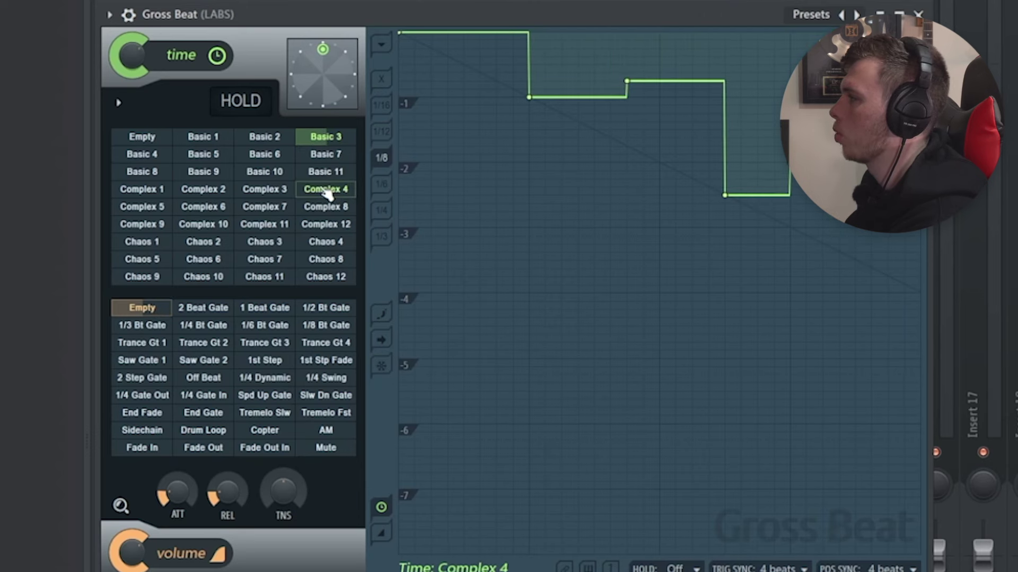
{"action": "left_click", "coordinate": [143, 138]}
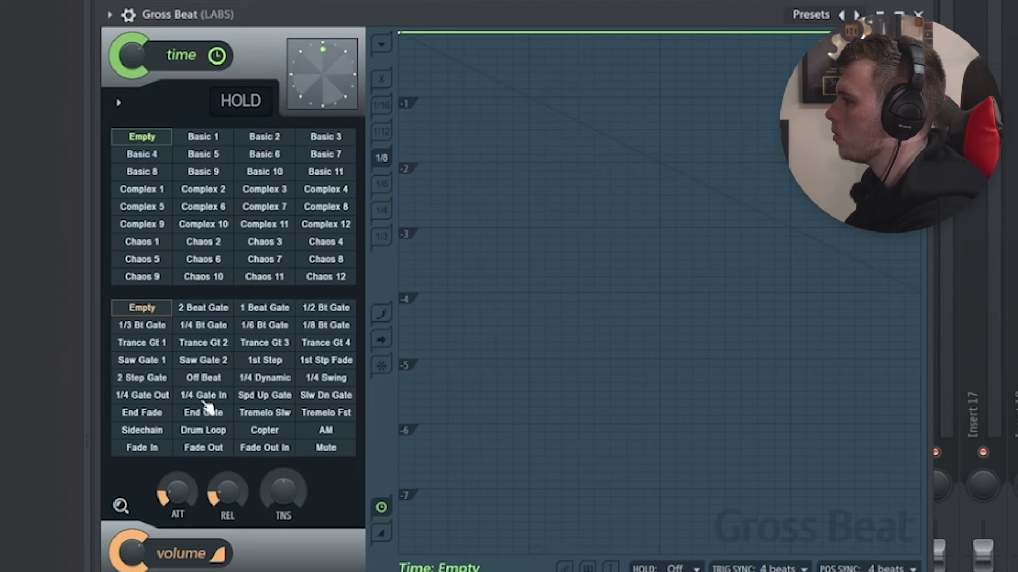
Try the Sidechain, 1/4, 1/2 and 1/3 Bt Gate volume patterns, settling on 1 Beat Gate.
{"action": "left_click", "coordinate": [143, 430]}
{"action": "left_click_drag", "start_coordinate": [886, 508], "coordinate": [376, 236]}
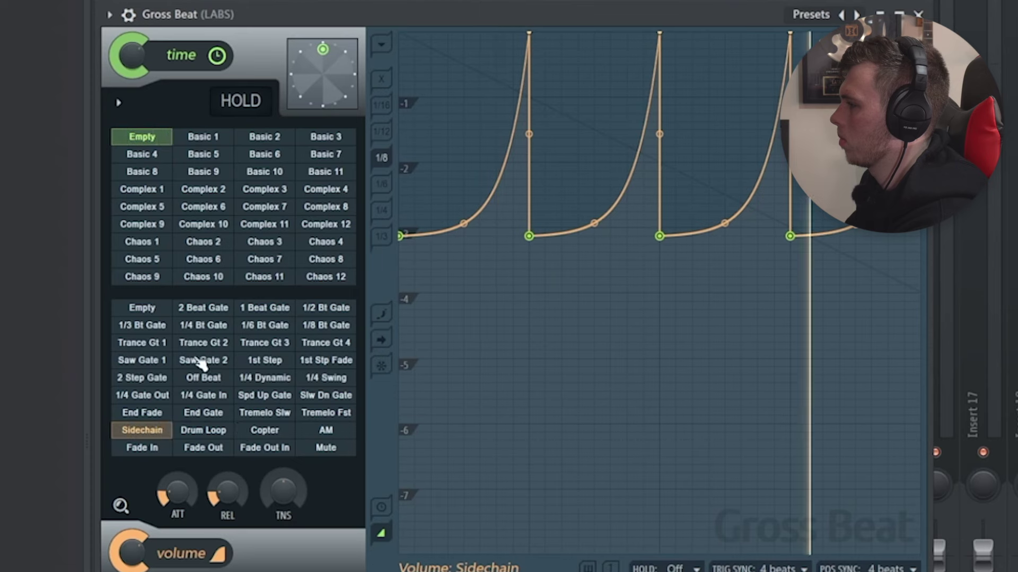
{"action": "left_click", "coordinate": [213, 326]}
{"action": "left_click", "coordinate": [328, 309]}
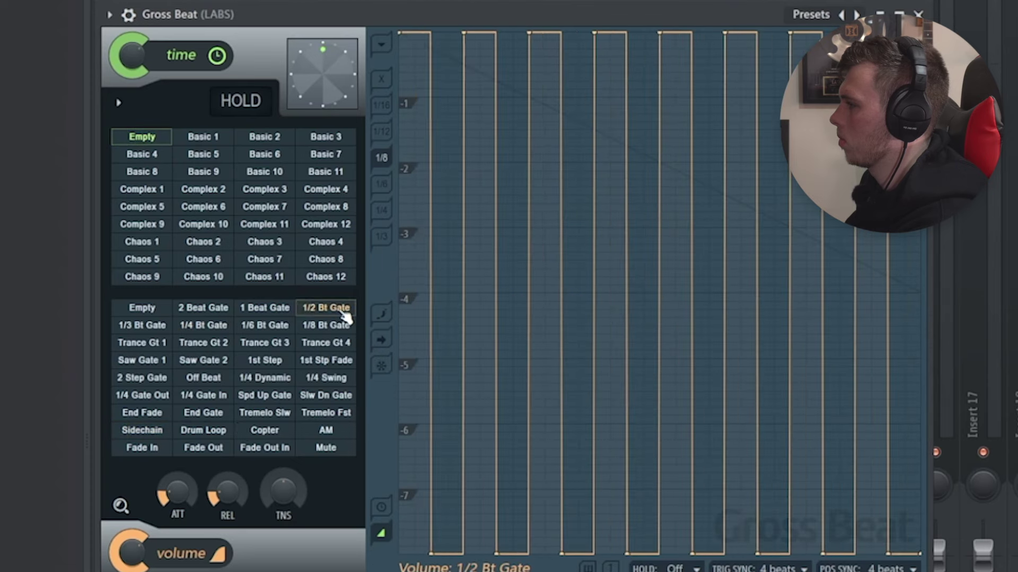
{"action": "left_click", "coordinate": [144, 326]}
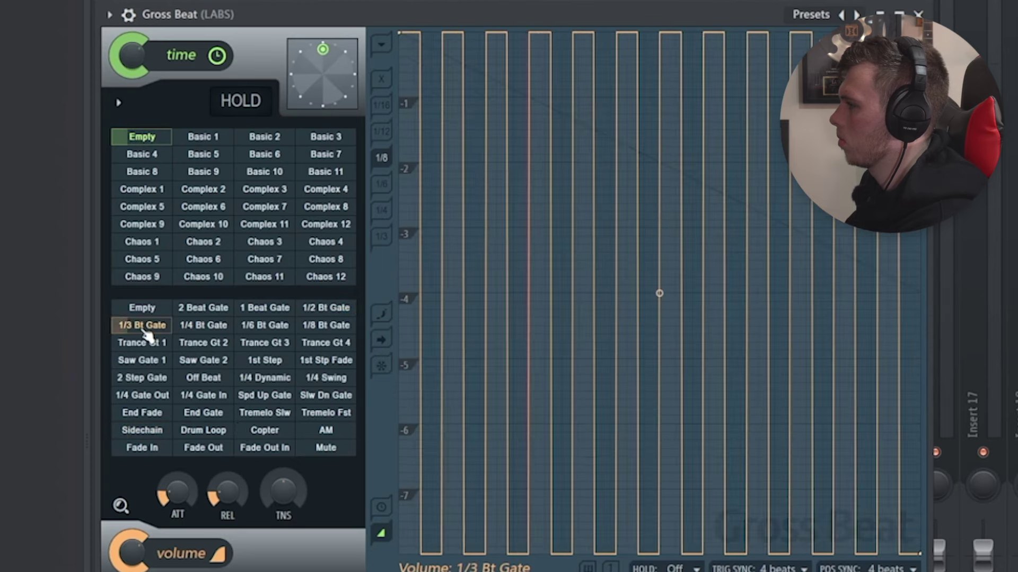
{"action": "left_click", "coordinate": [266, 303]}
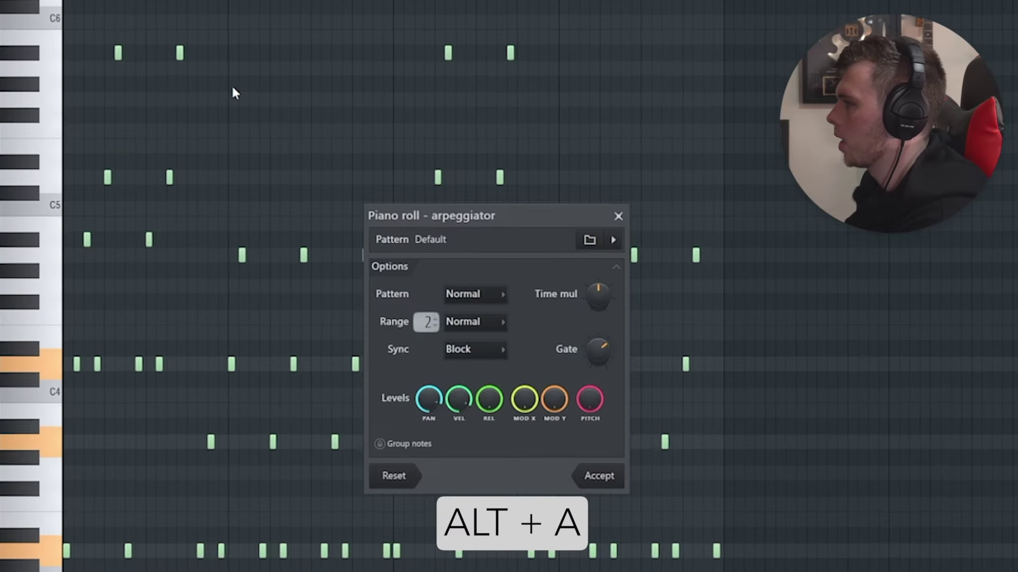
Arpeggiate the selected chords, experiment with the knobs, then reset the arpeggiator to defaults.
{"action": "key", "text": "space"}
{"action": "mouse_move", "coordinate": [599, 301]}
{"action": "left_mouse_down"}
{"action": "mouse_move", "coordinate": [604, 293]}
{"action": "mouse_move", "coordinate": [607, 305]}
{"action": "left_mouse_up"}
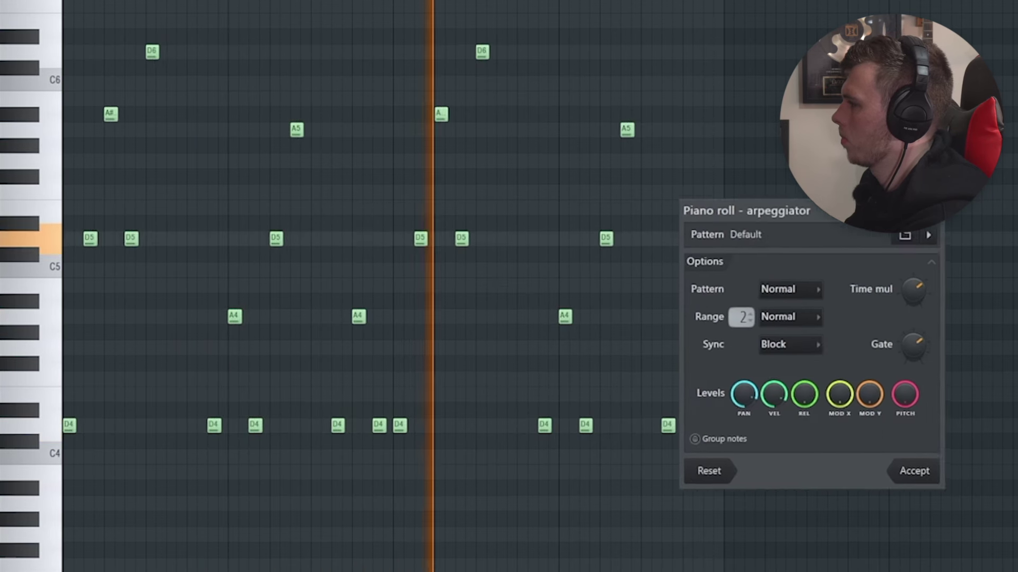
{"action": "left_click_drag", "start_coordinate": [848, 211], "coordinate": [914, 183]}
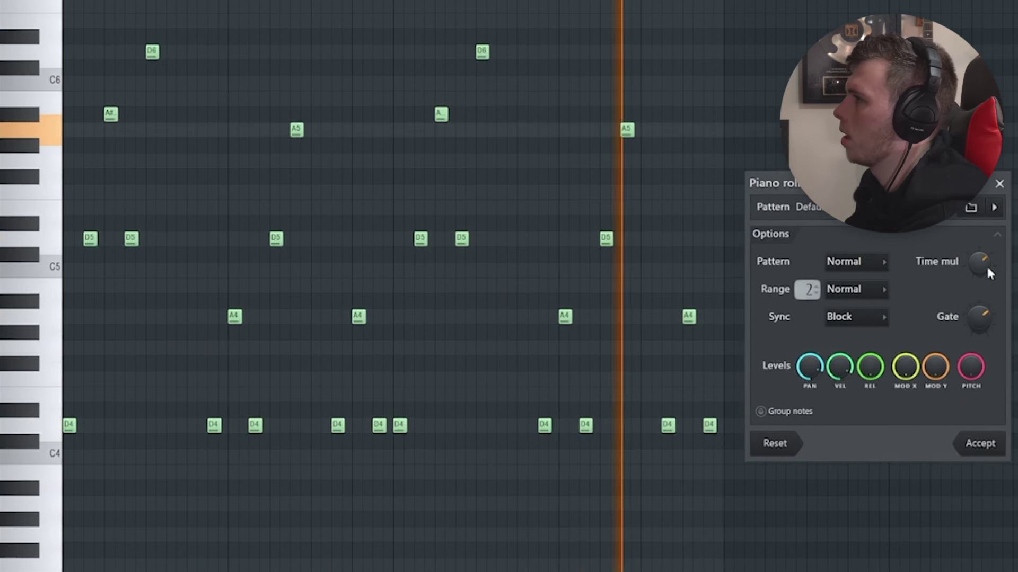
{"action": "mouse_move", "coordinate": [980, 317]}
{"action": "left_mouse_down"}
{"action": "mouse_move", "coordinate": [979, 327]}
{"action": "mouse_move", "coordinate": [979, 302]}
{"action": "left_mouse_up"}
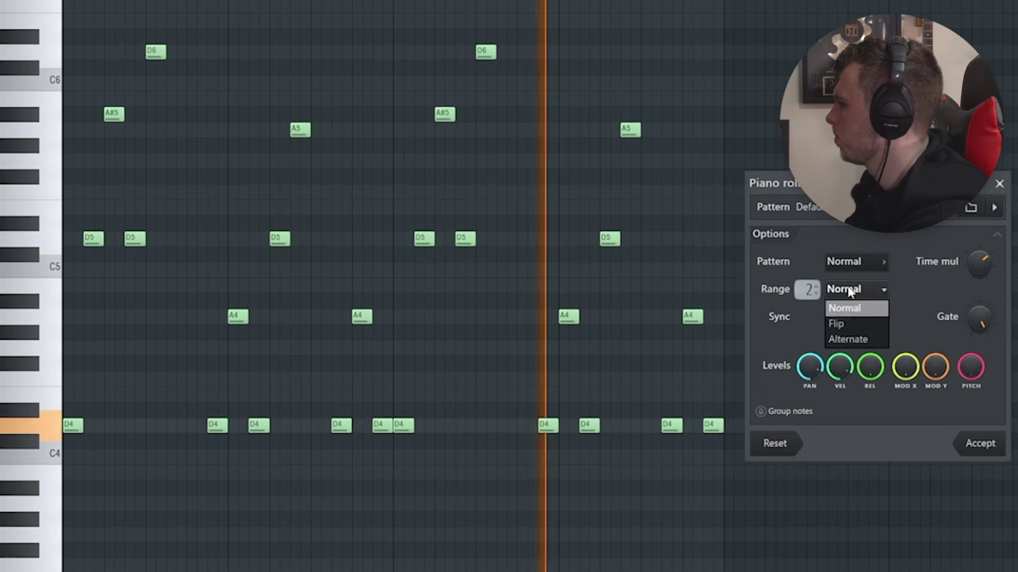
{"action": "left_click", "coordinate": [870, 312]}
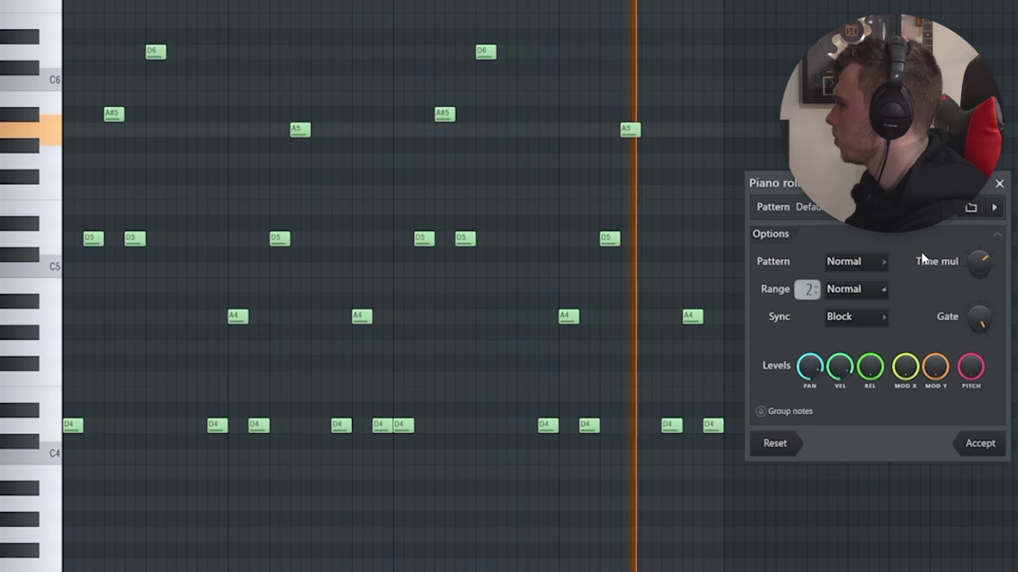
{"action": "left_click", "coordinate": [767, 445]}
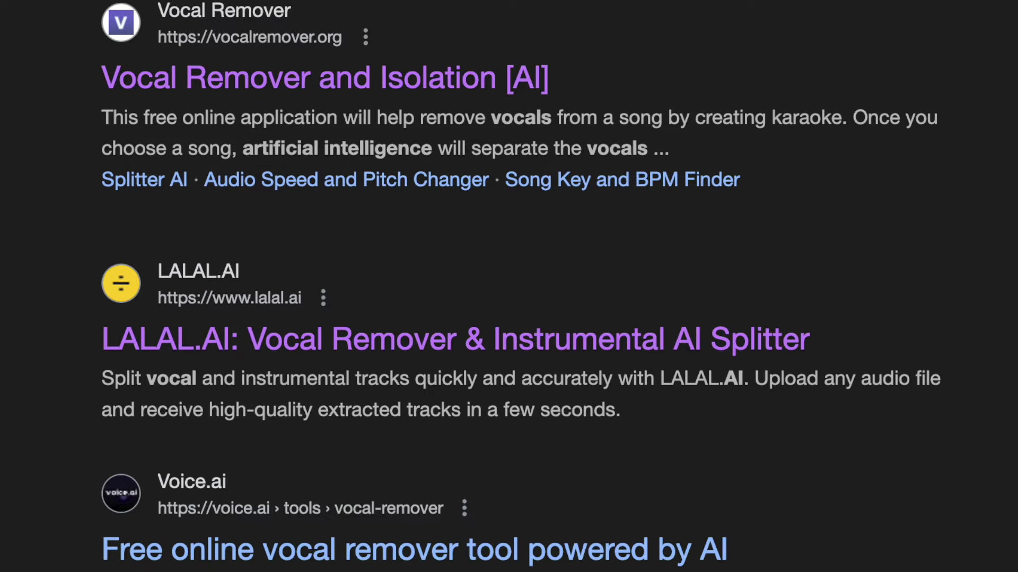
Scroll through the Google results for online vocal remover tools like LALAL.AI.
{"action": "scroll", "coordinate": [508, 286], "scroll_direction": "down", "scroll_amount": 5}
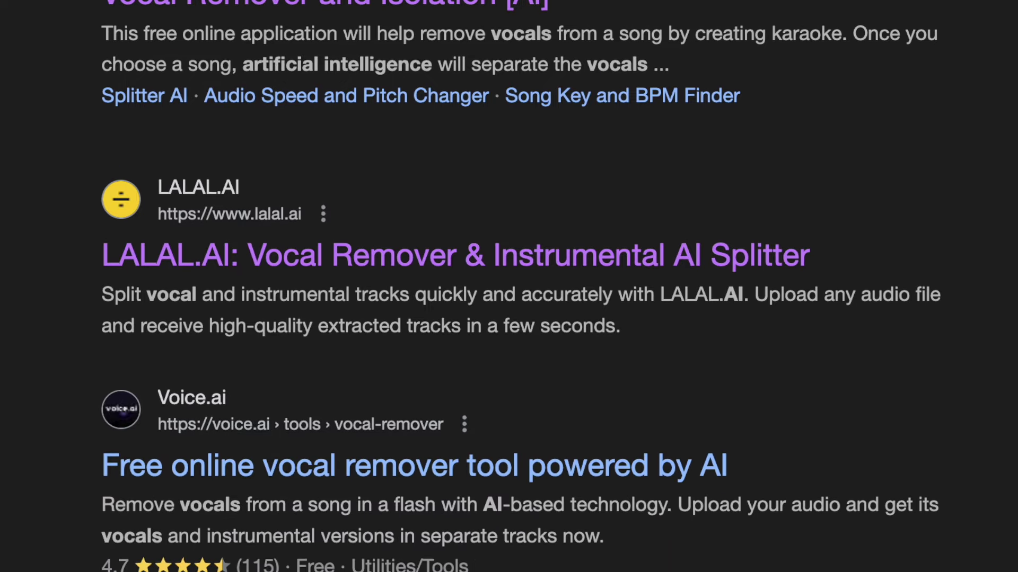
{"action": "scroll", "coordinate": [509, 286], "scroll_direction": "down", "scroll_amount": 3}
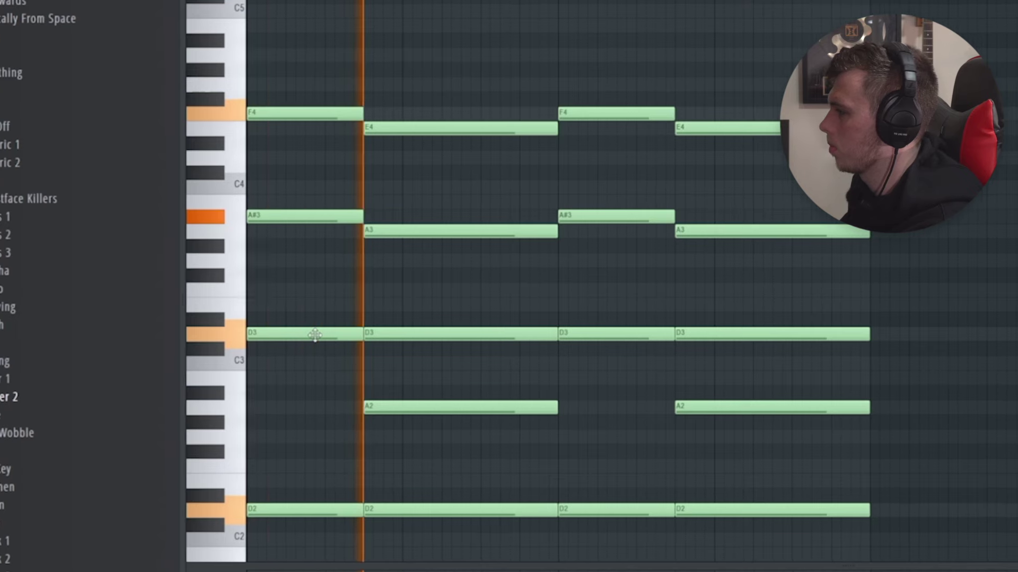
Stop playback and select the first two D3 notes.
{"action": "key", "text": "space"}
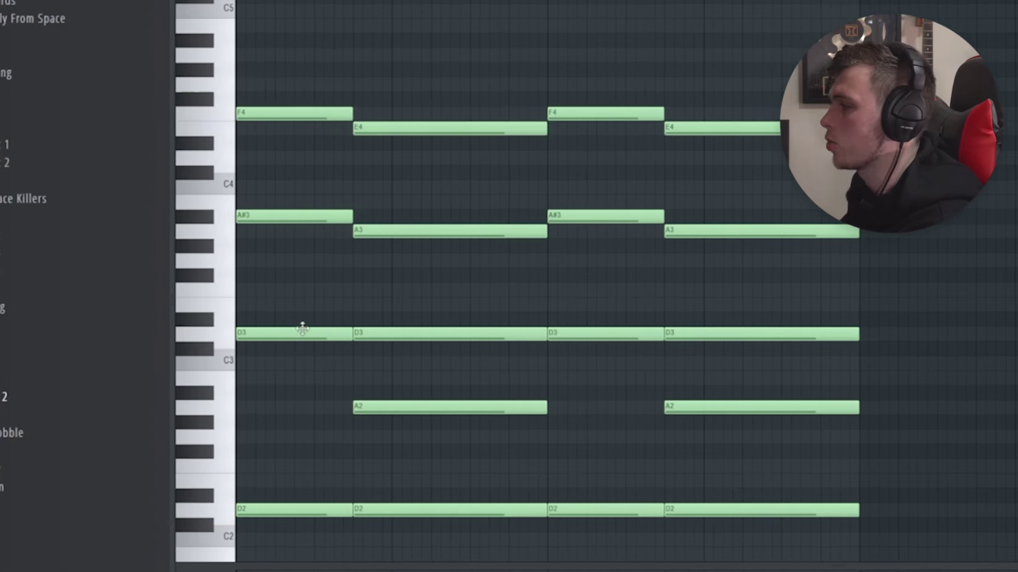
{"action": "left_click_drag", "start_coordinate": [302, 328], "coordinate": [439, 359]}
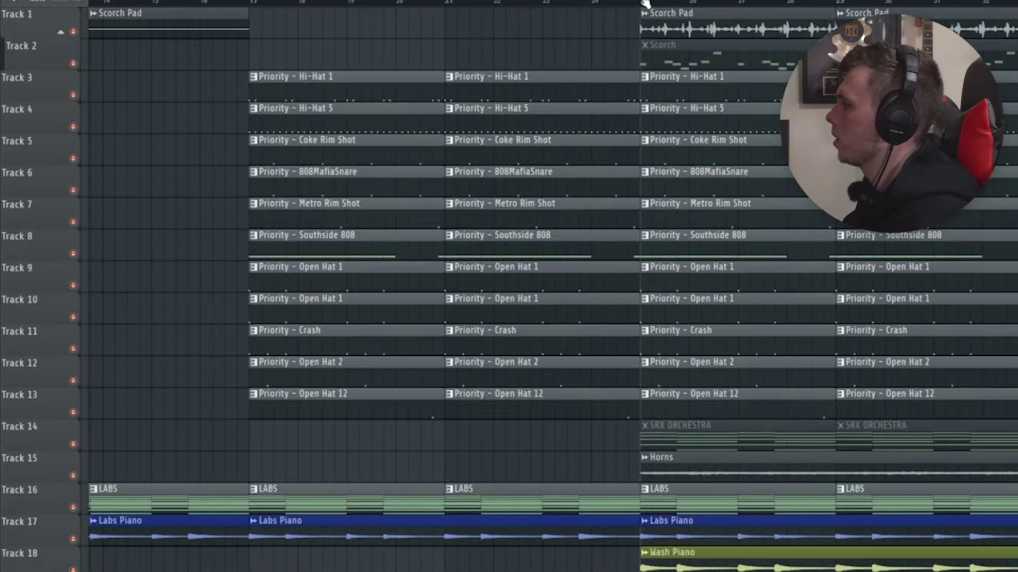
Zoom the playlist out to view the whole ~70-bar arrangement, then zoom back in.
{"action": "scroll", "coordinate": [801, 522], "scroll_direction": "down", "scroll_amount": 5}
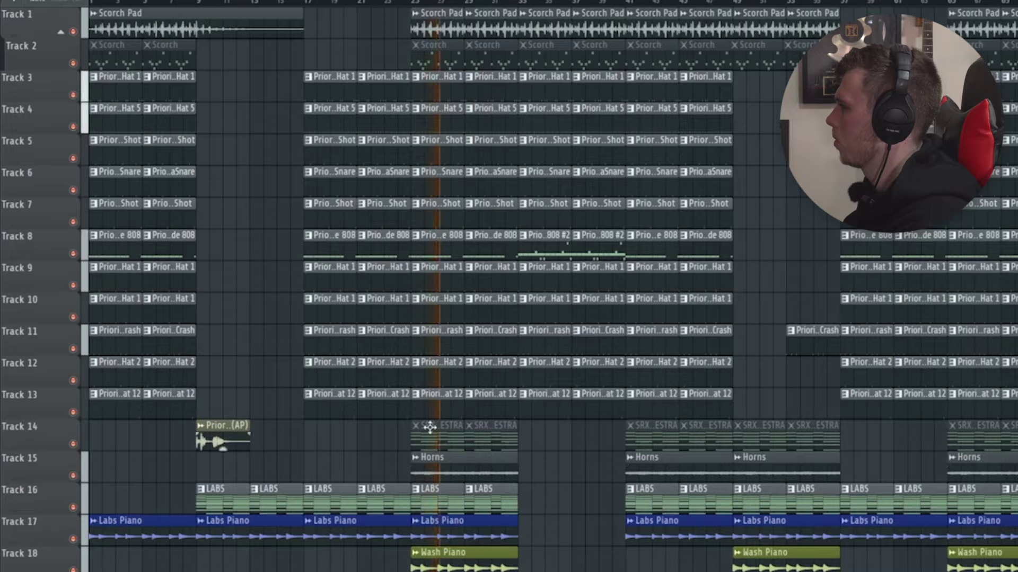
{"action": "scroll", "coordinate": [429, 426], "scroll_direction": "up", "scroll_amount": 5}
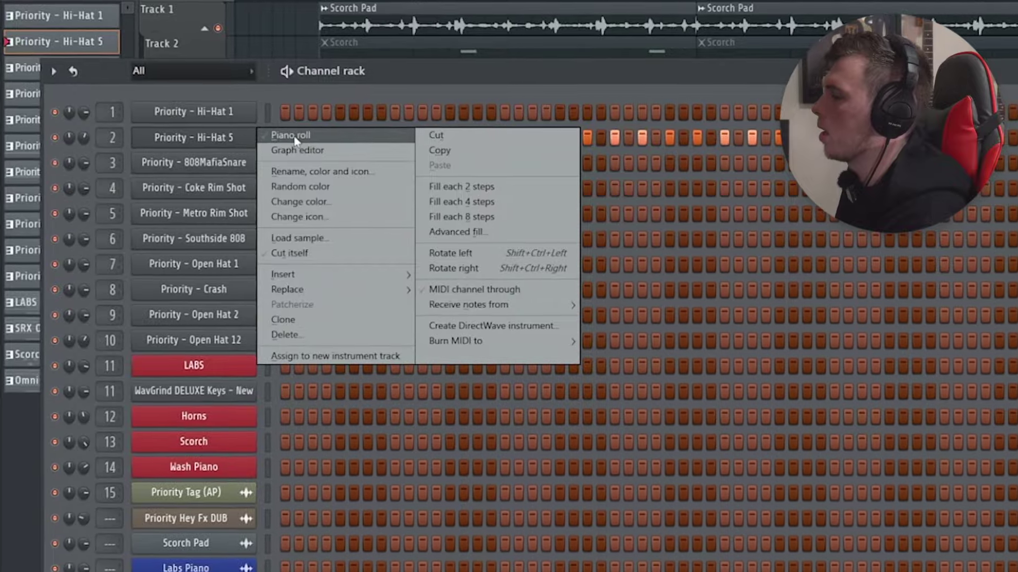
Open the Hi-Hat 5 notes in the piano roll with snap set to 1/2 step.
{"action": "left_click", "coordinate": [297, 136]}
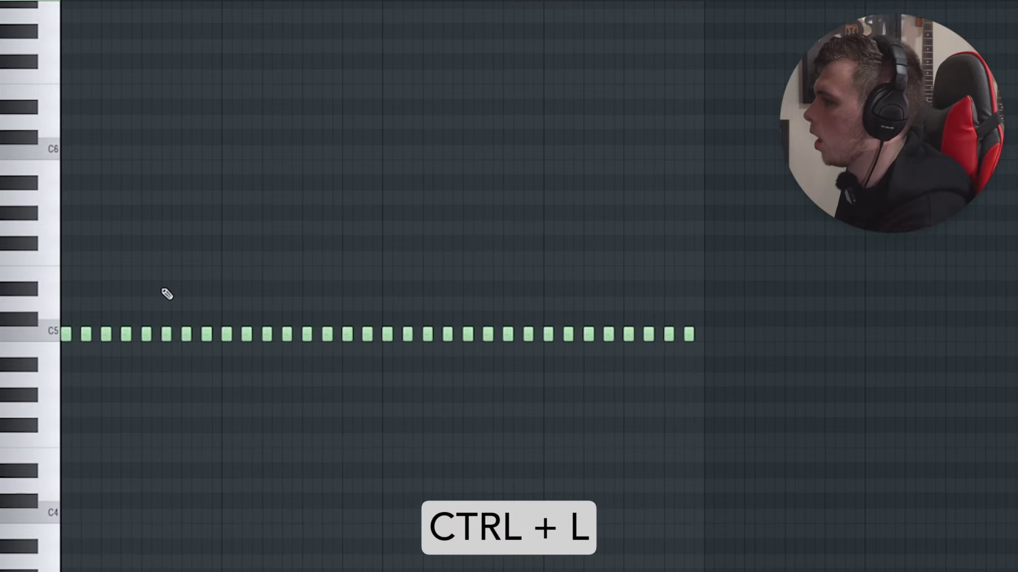
{"action": "scroll", "coordinate": [163, 290], "scroll_direction": "up", "scroll_amount": 5}
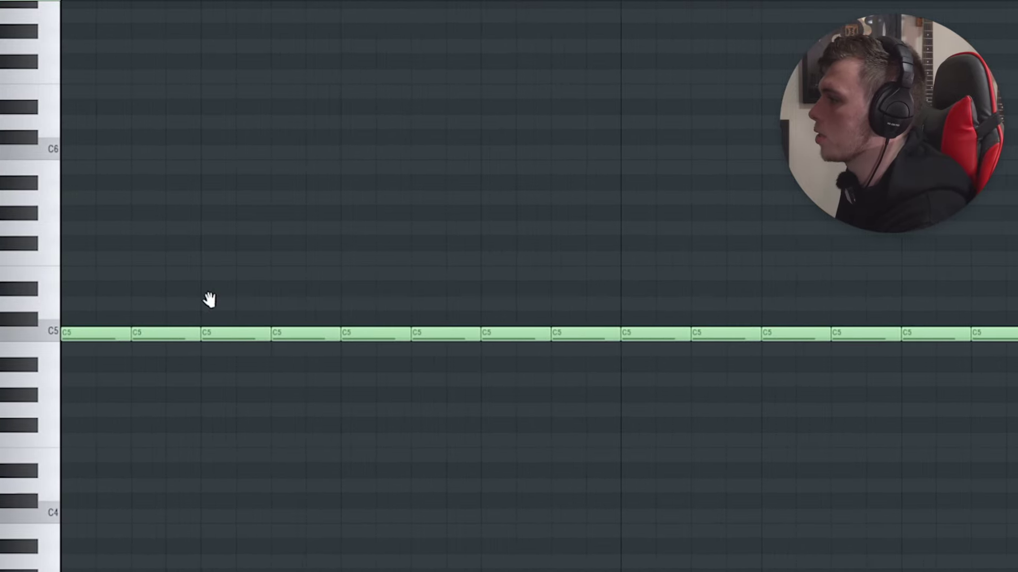
{"action": "scroll", "coordinate": [209, 298], "scroll_direction": "up", "scroll_amount": 2}
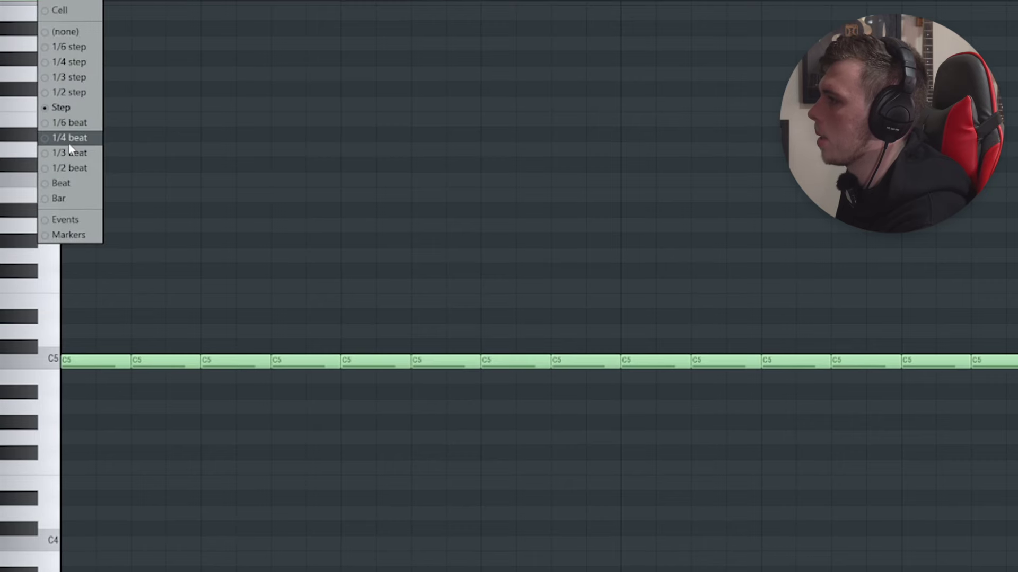
{"action": "left_click", "coordinate": [79, 92]}
{"action": "scroll", "coordinate": [88, 228], "scroll_direction": "down", "scroll_amount": 3}
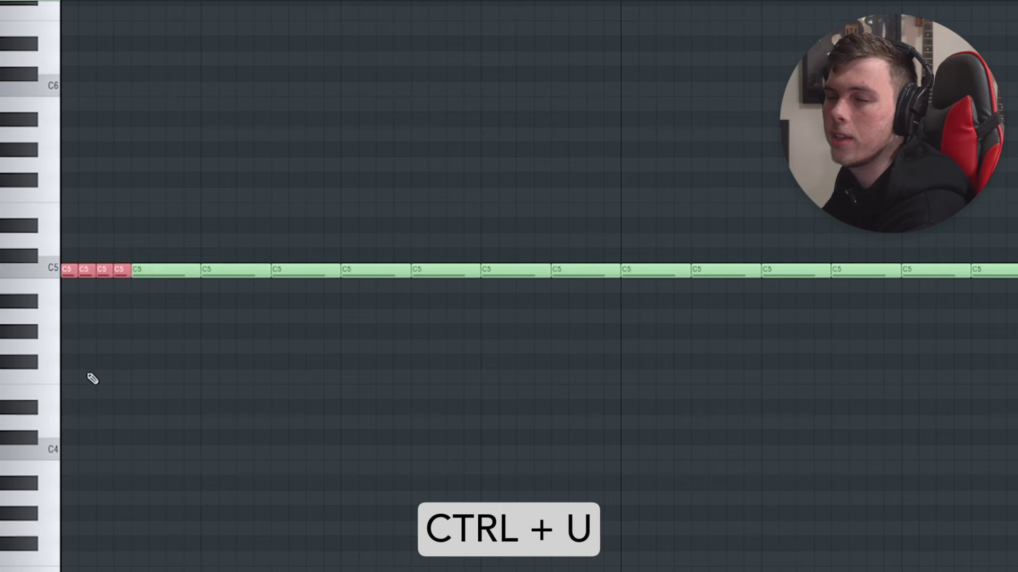
{"action": "scroll", "coordinate": [246, 239], "scroll_direction": "down", "scroll_amount": 2}
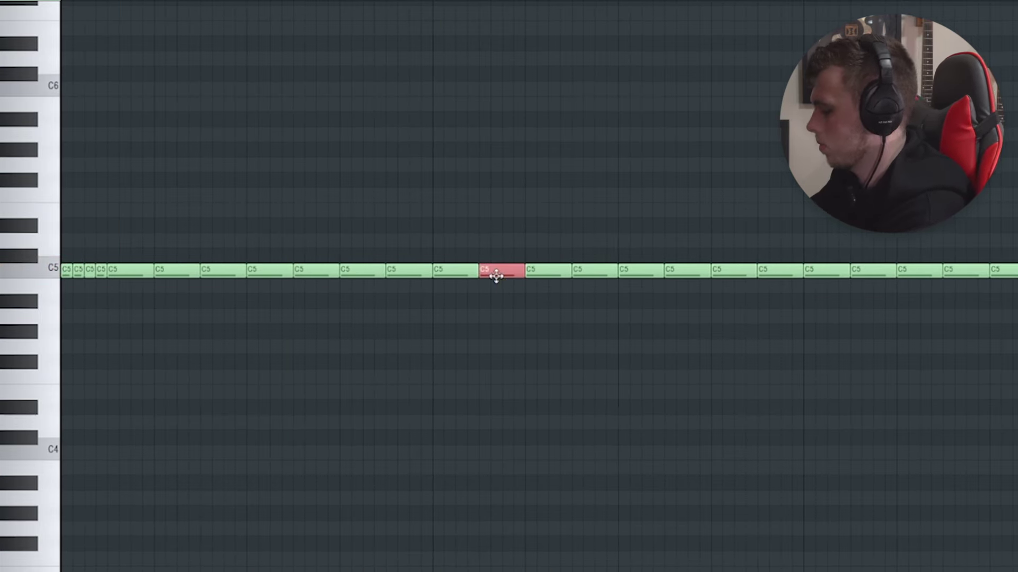
{"action": "scroll", "coordinate": [496, 275], "scroll_direction": "down", "scroll_amount": 1}
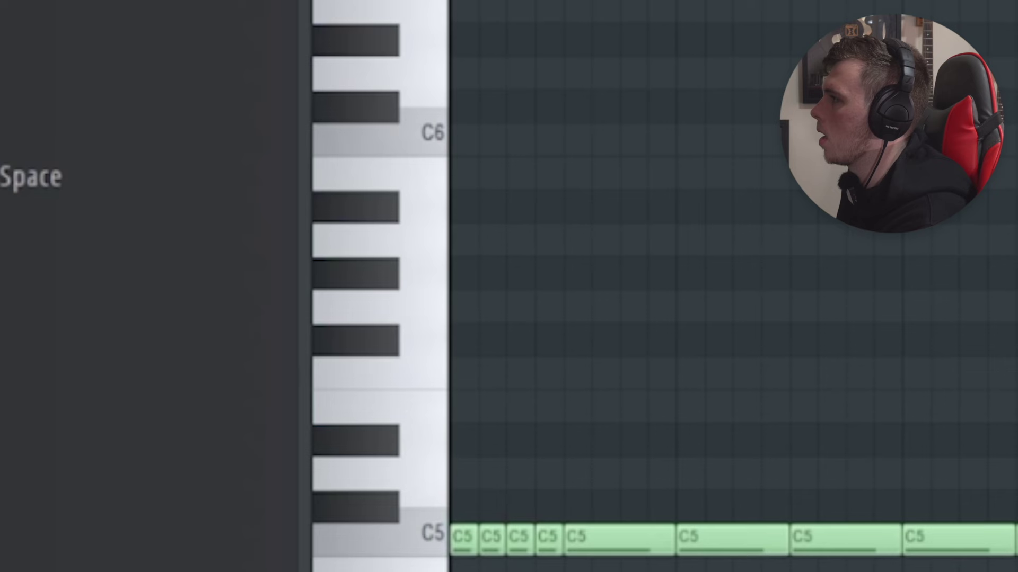
Switch snap to 1/3 beat and work through the hi-hat line to build quick rolls.
{"action": "left_click", "coordinate": [432, 161]}
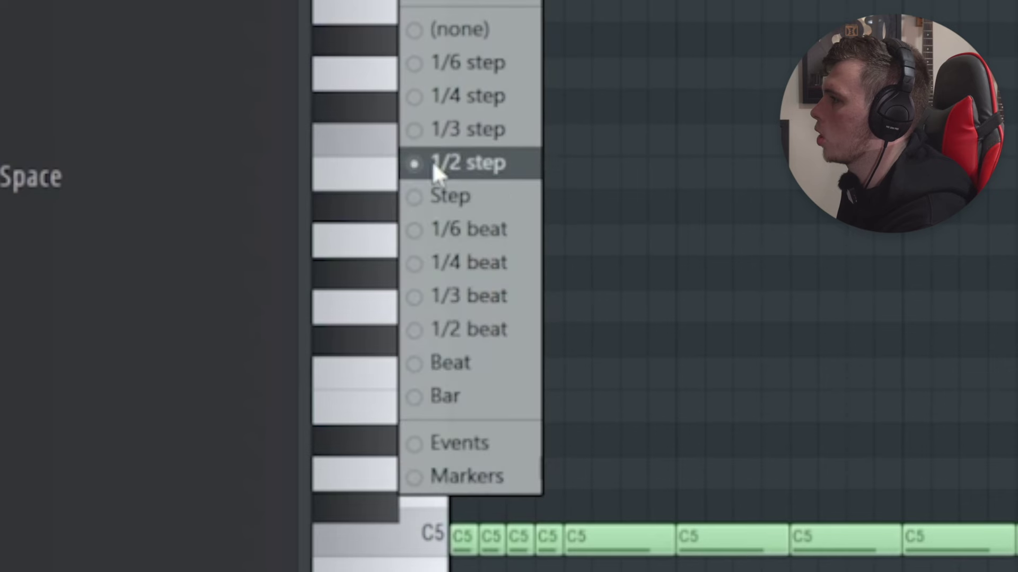
{"action": "left_click", "coordinate": [444, 297]}
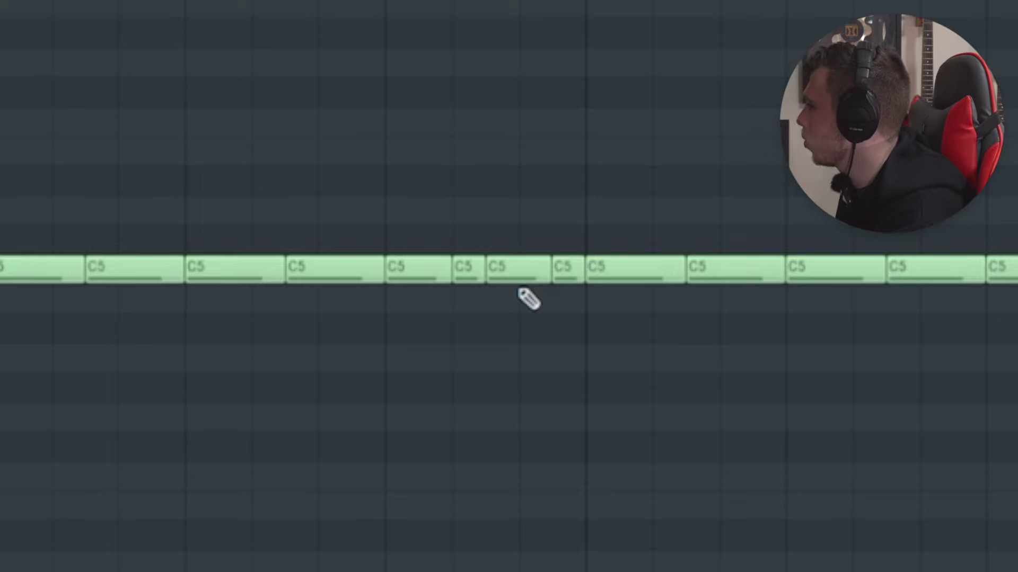
{"action": "scroll", "coordinate": [527, 295], "scroll_direction": "down", "scroll_amount": 1}
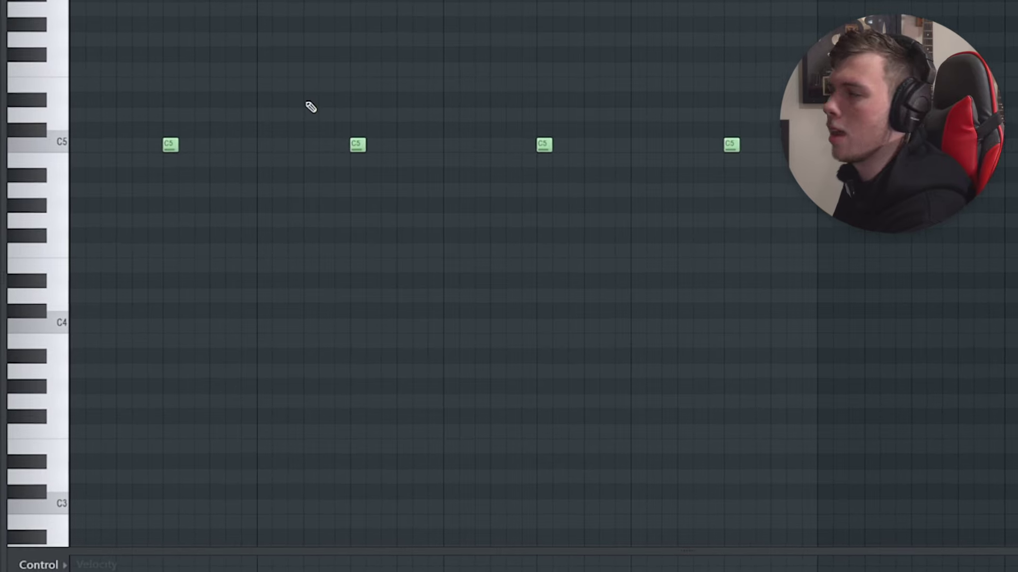
{"action": "scroll", "coordinate": [169, 229], "scroll_direction": "up", "scroll_amount": 1}
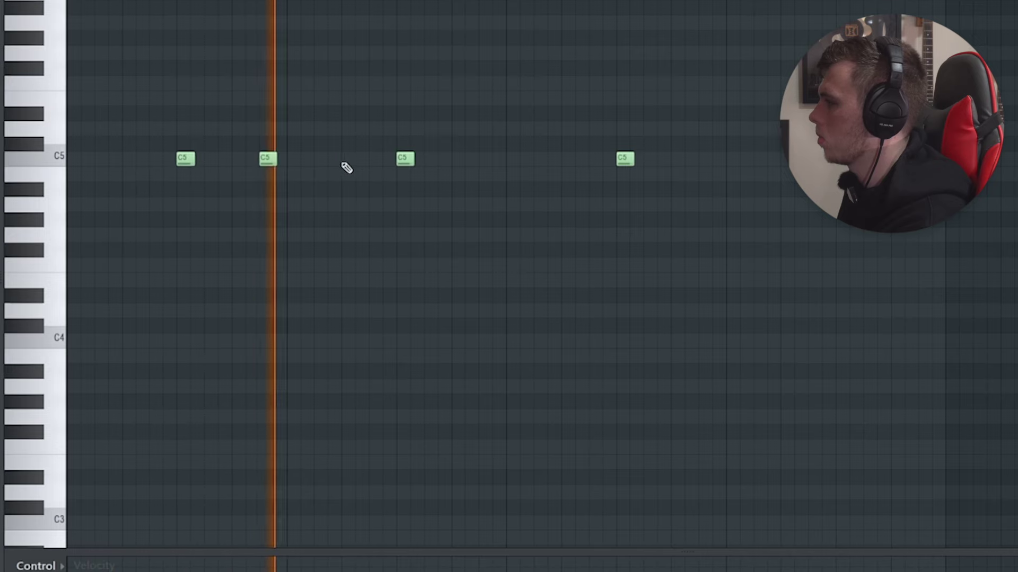
{"action": "scroll", "coordinate": [777, 186], "scroll_direction": "up", "scroll_amount": 2}
{"action": "scroll", "coordinate": [534, 215], "scroll_direction": "up", "scroll_amount": 2}
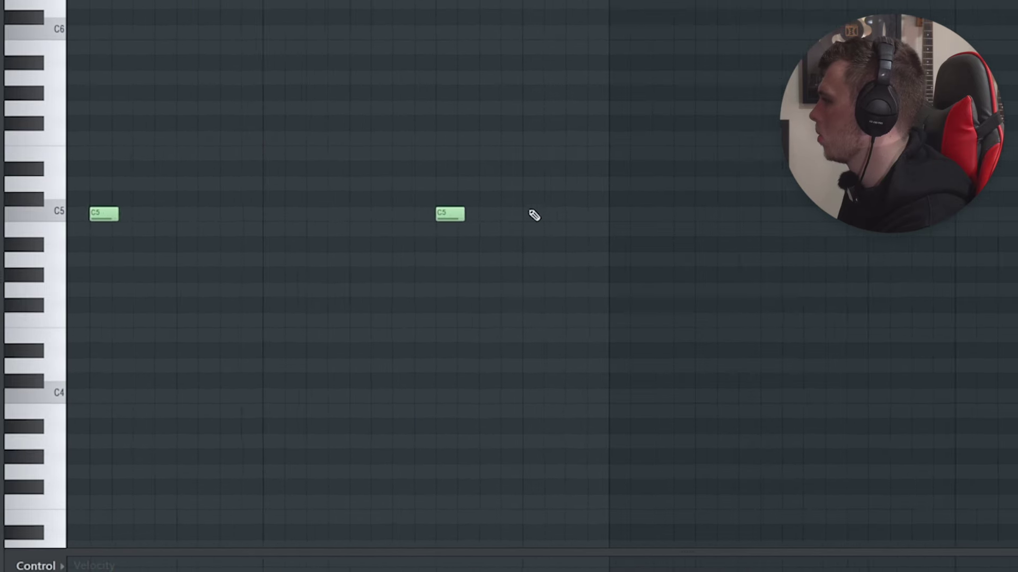
{"action": "scroll", "coordinate": [594, 201], "scroll_direction": "down", "scroll_amount": 3}
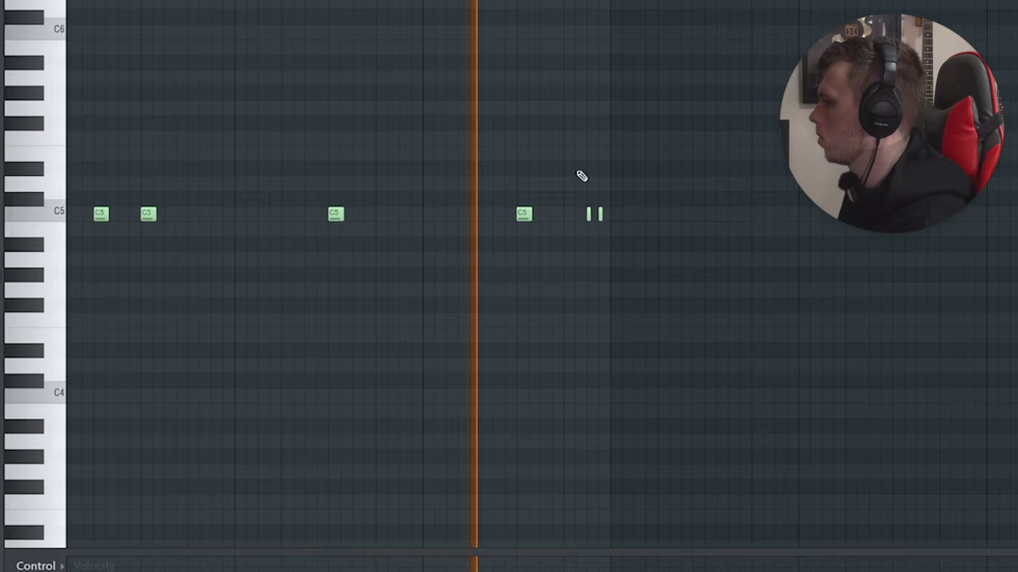
{"action": "scroll", "coordinate": [709, 208], "scroll_direction": "up", "scroll_amount": 2}
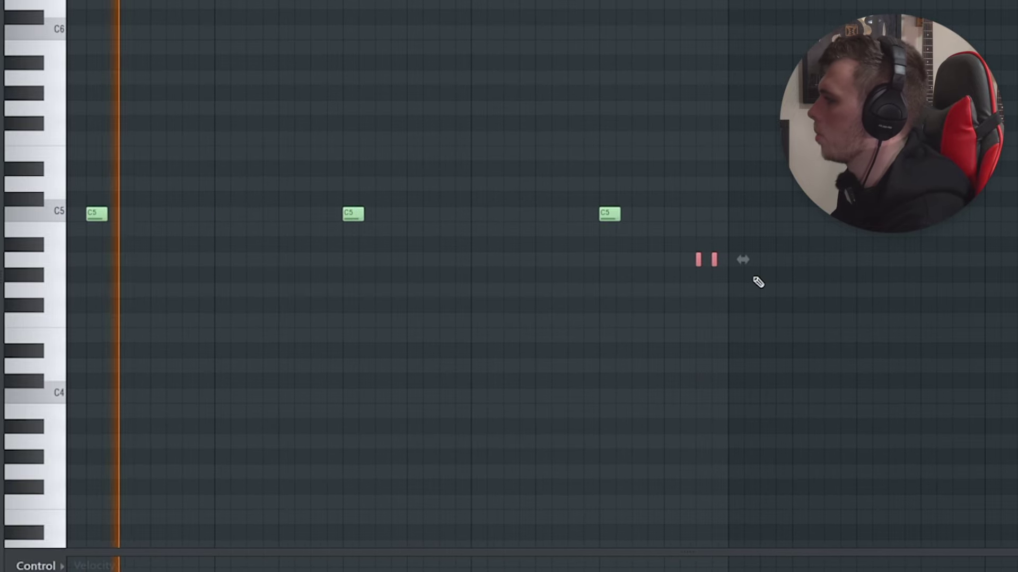
{"action": "scroll", "coordinate": [757, 282], "scroll_direction": "down", "scroll_amount": 2}
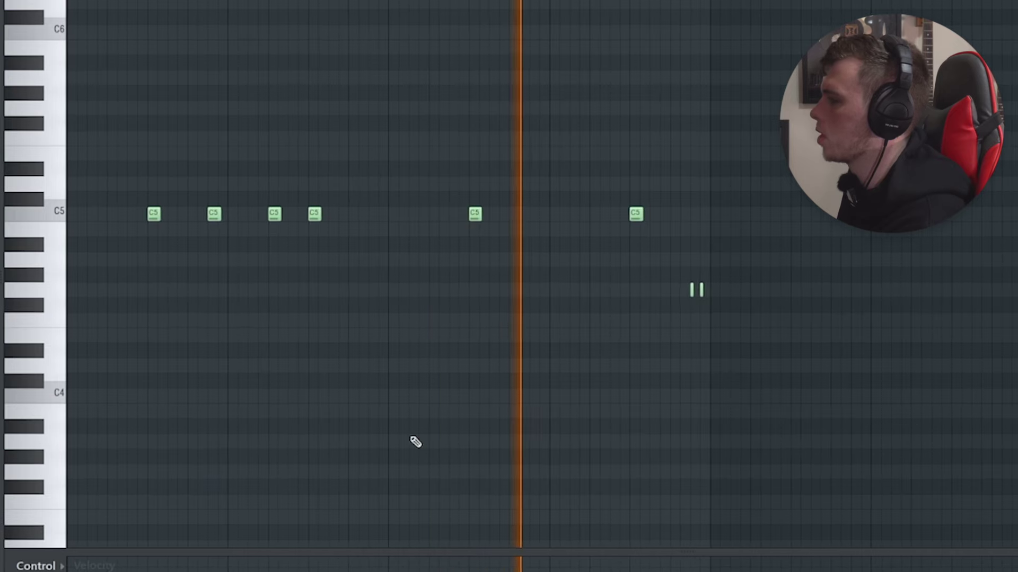
{"action": "scroll", "coordinate": [673, 302], "scroll_direction": "up", "scroll_amount": 2}
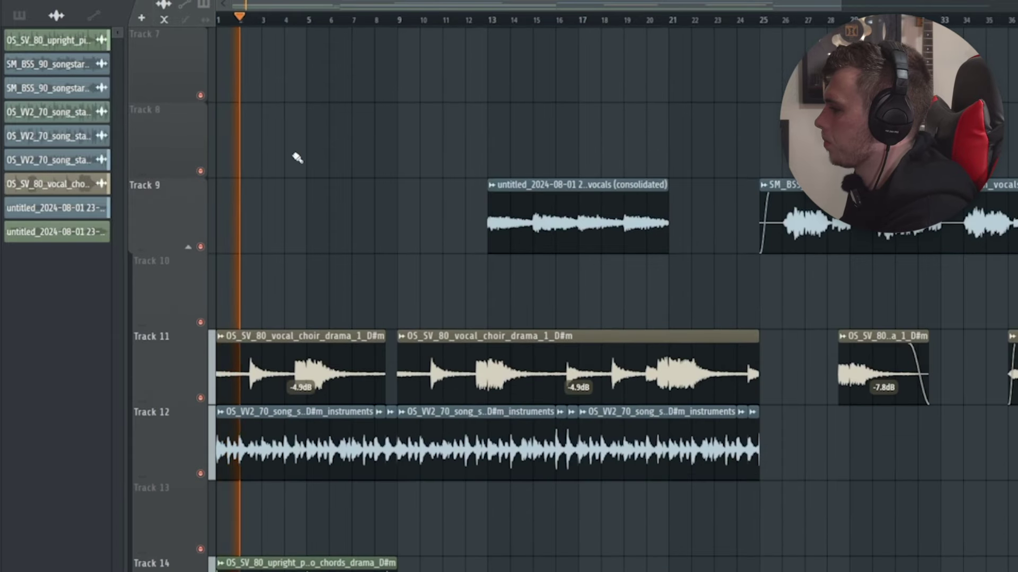
Scroll the playlist to Tracks 1–8 and open the Pattern 2 clip's notes in the piano roll.
{"action": "scroll", "coordinate": [297, 158], "scroll_direction": "up", "scroll_amount": 6}
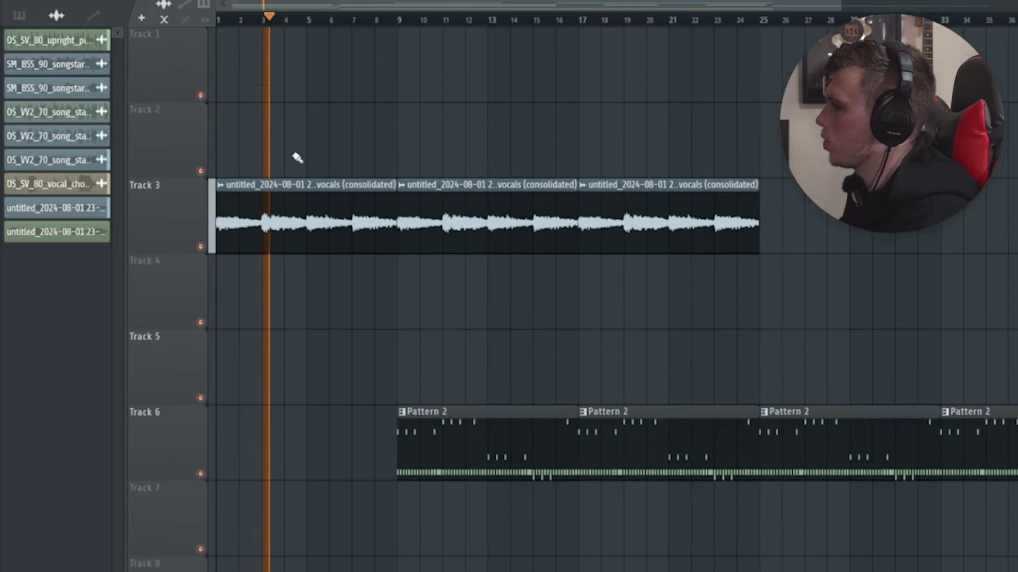
{"action": "scroll", "coordinate": [424, 149], "scroll_direction": "up", "scroll_amount": 5, "text": "ctrl"}
{"action": "scroll", "coordinate": [386, 342], "scroll_direction": "down", "scroll_amount": 4, "text": "ctrl"}
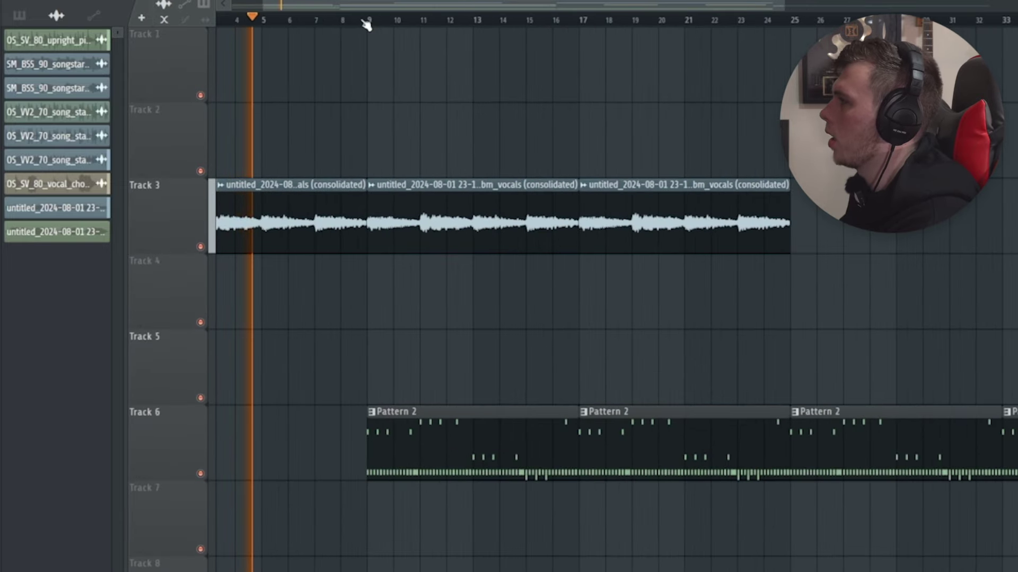
{"action": "double_click", "coordinate": [564, 411]}
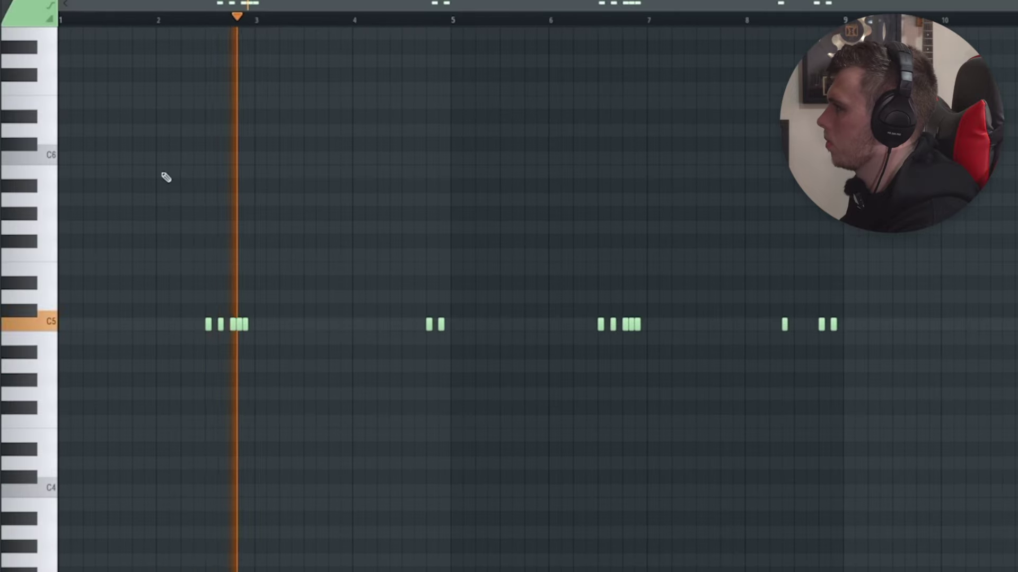
{"action": "scroll", "coordinate": [428, 47], "scroll_direction": "up", "scroll_amount": 2, "text": "ctrl"}
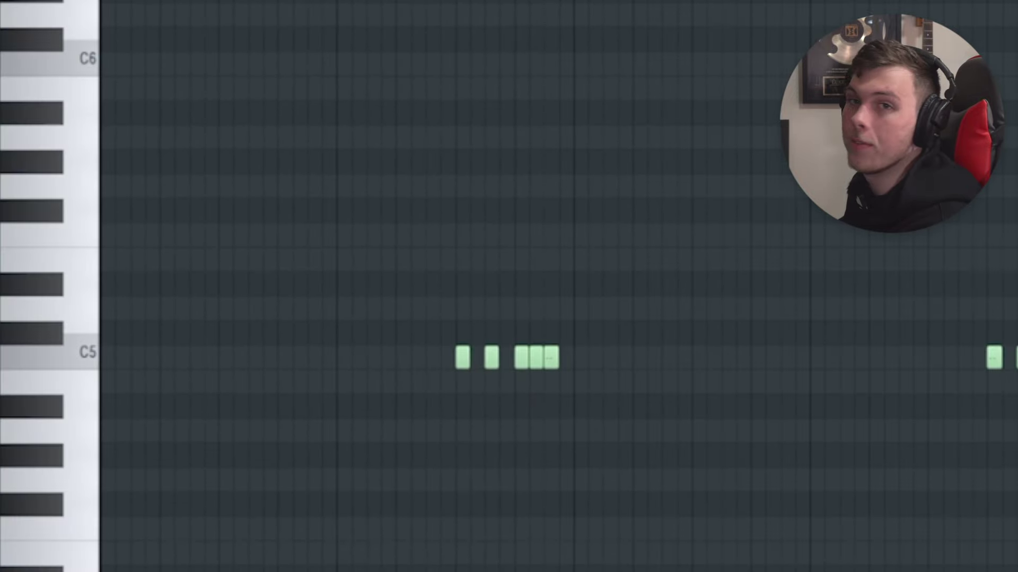
{"action": "scroll", "coordinate": [353, 21], "scroll_direction": "down", "scroll_amount": 3}
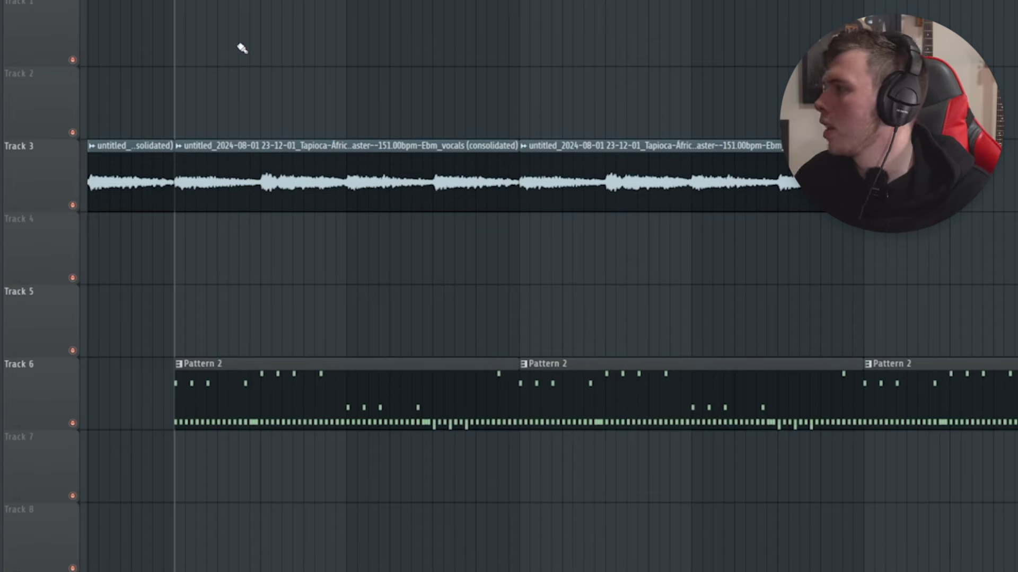
Scroll the Playlist down to Tracks 13–17 to reveal the acapella clip on Track 16.
{"action": "scroll", "coordinate": [238, 98], "scroll_direction": "down", "scroll_amount": 8}
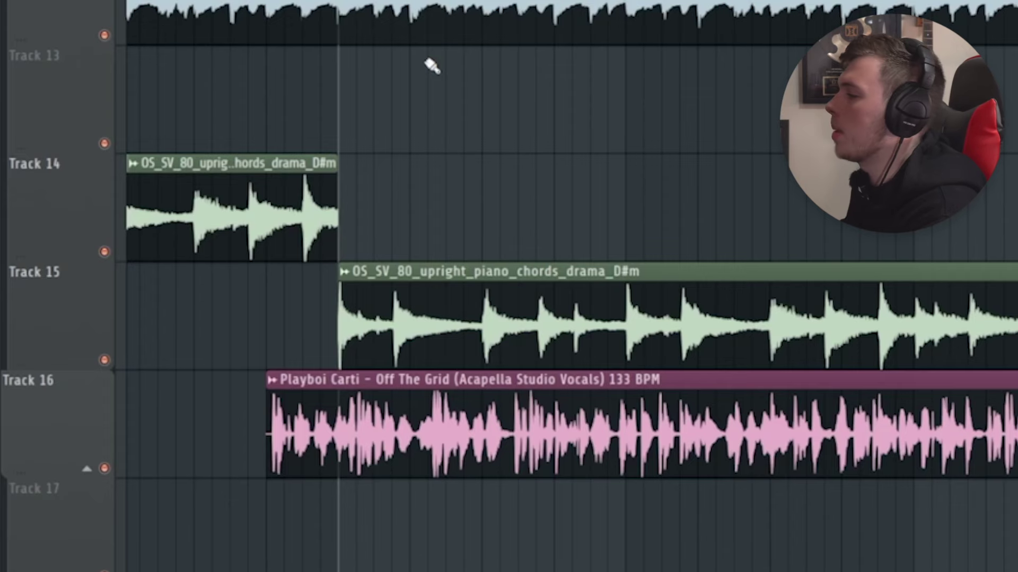
Move the acapella clip later and set its time stretching to Project tempo.
{"action": "left_click_drag", "start_coordinate": [451, 456], "coordinate": [510, 459]}
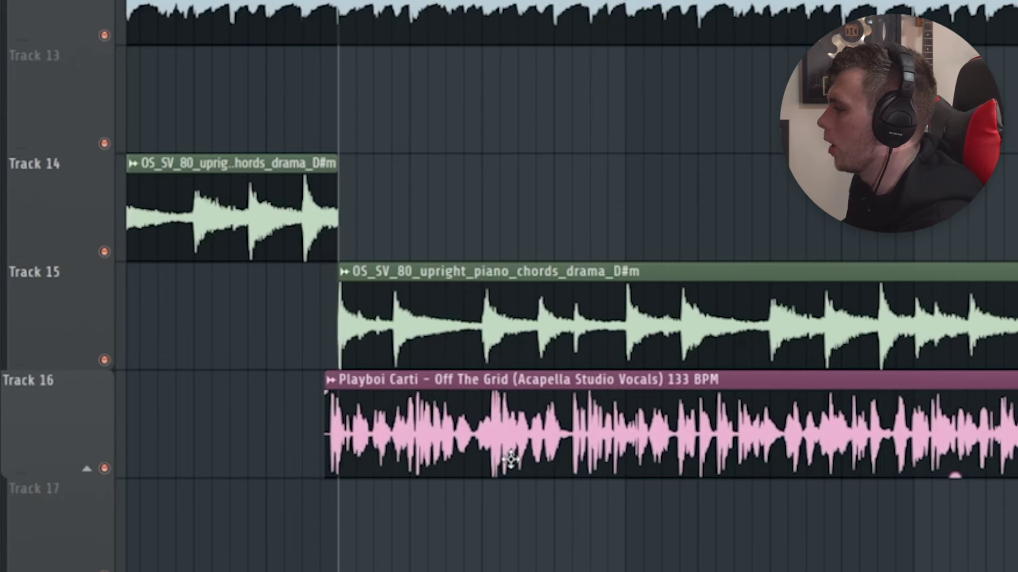
{"action": "scroll", "coordinate": [560, 255], "scroll_direction": "down", "scroll_amount": 2}
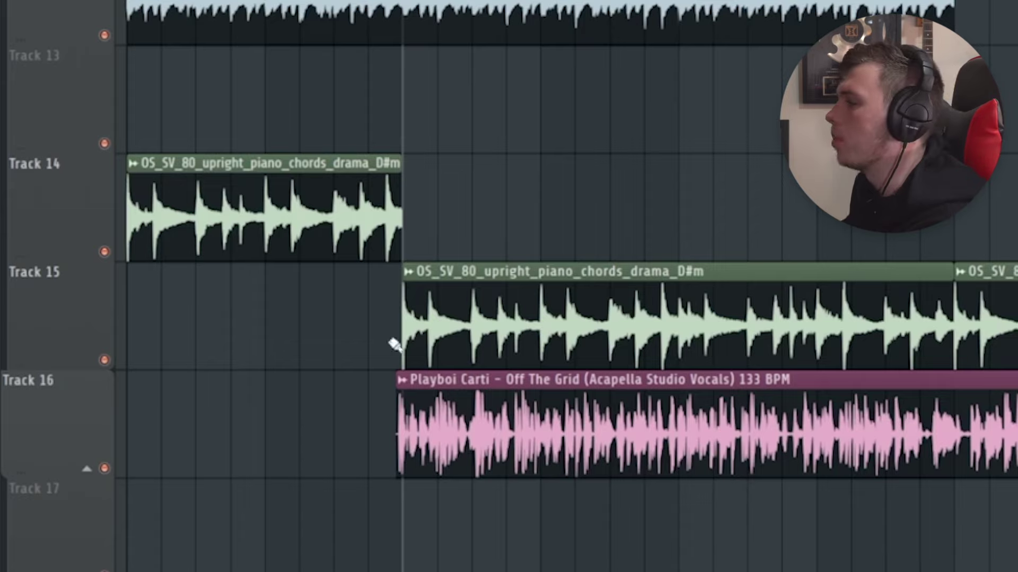
{"action": "double_click", "coordinate": [448, 396]}
{"action": "left_click", "coordinate": [620, 110]}
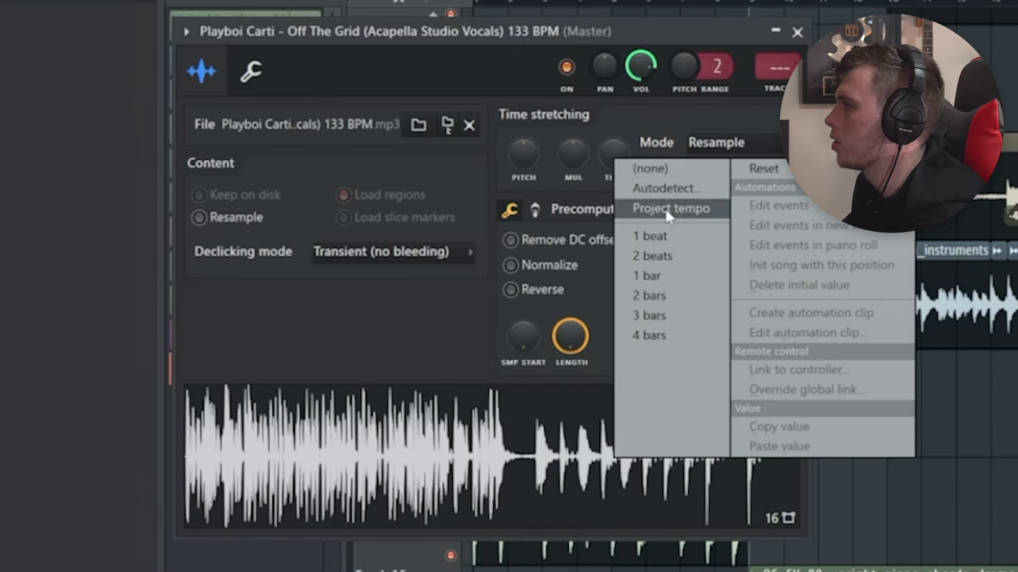
{"action": "left_click", "coordinate": [665, 210]}
{"action": "left_click", "coordinate": [797, 32]}
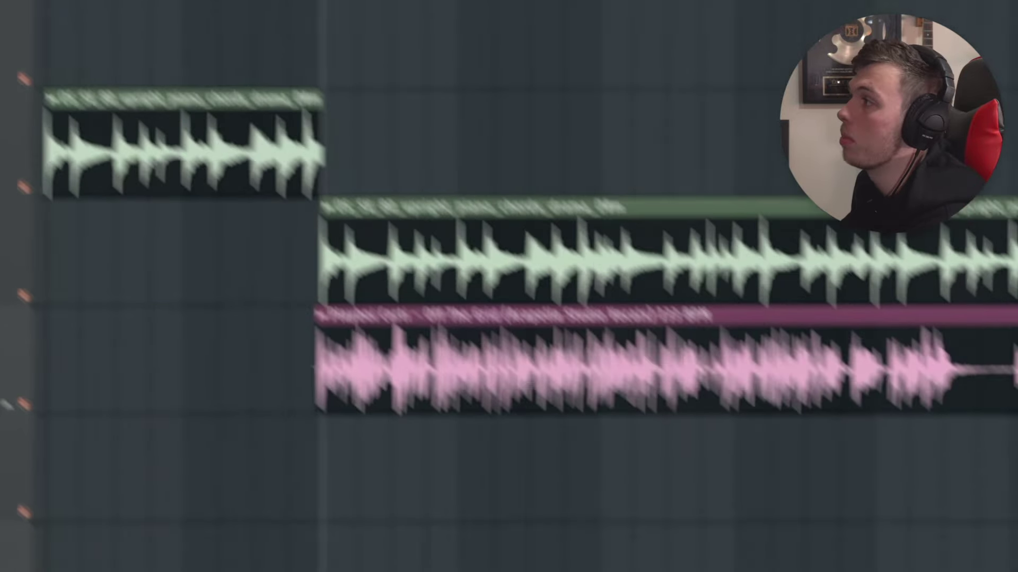
Align the acapella's start with the Track 15 piano chords and play the arrangement.
{"action": "scroll", "coordinate": [356, 193], "scroll_direction": "up", "scroll_amount": 3}
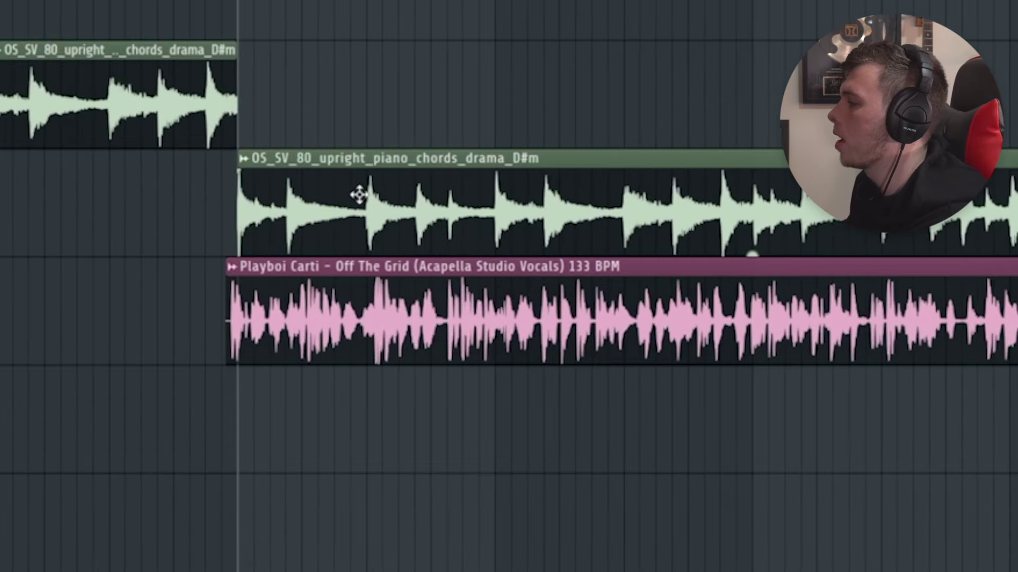
{"action": "left_click_drag", "start_coordinate": [327, 355], "coordinate": [339, 327]}
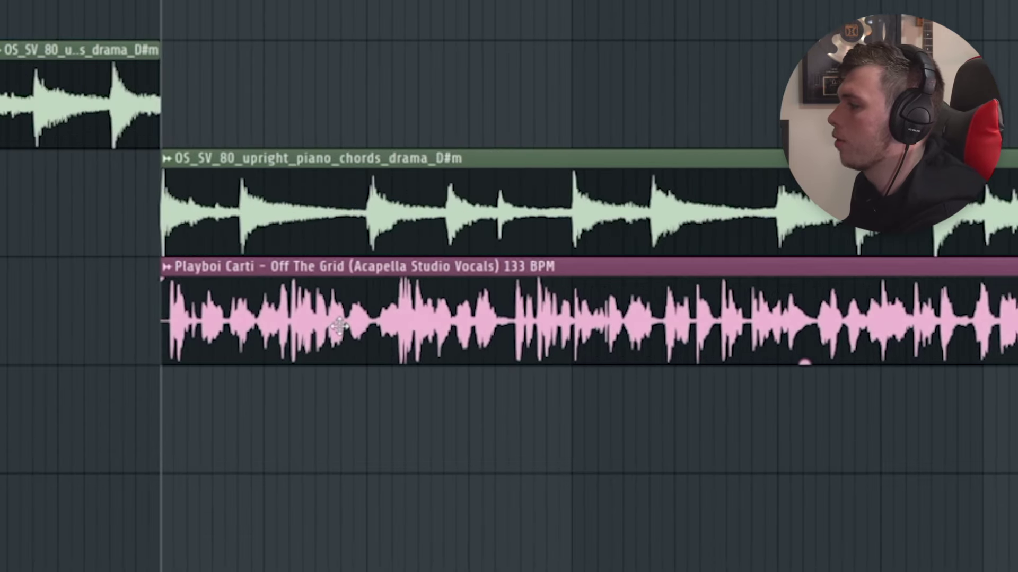
{"action": "key", "text": "space"}
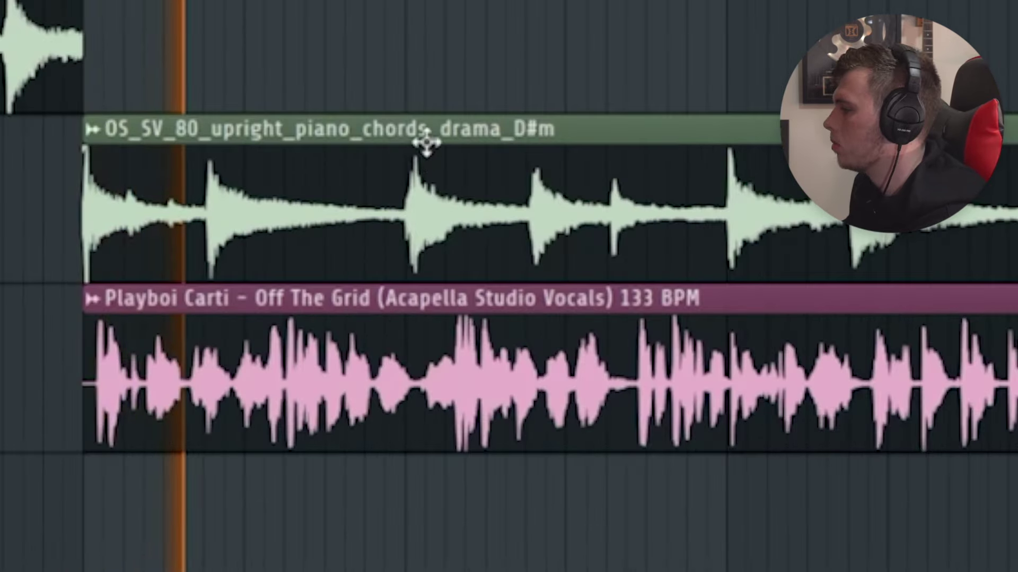
{"action": "scroll", "coordinate": [448, 102], "scroll_direction": "down", "scroll_amount": 3}
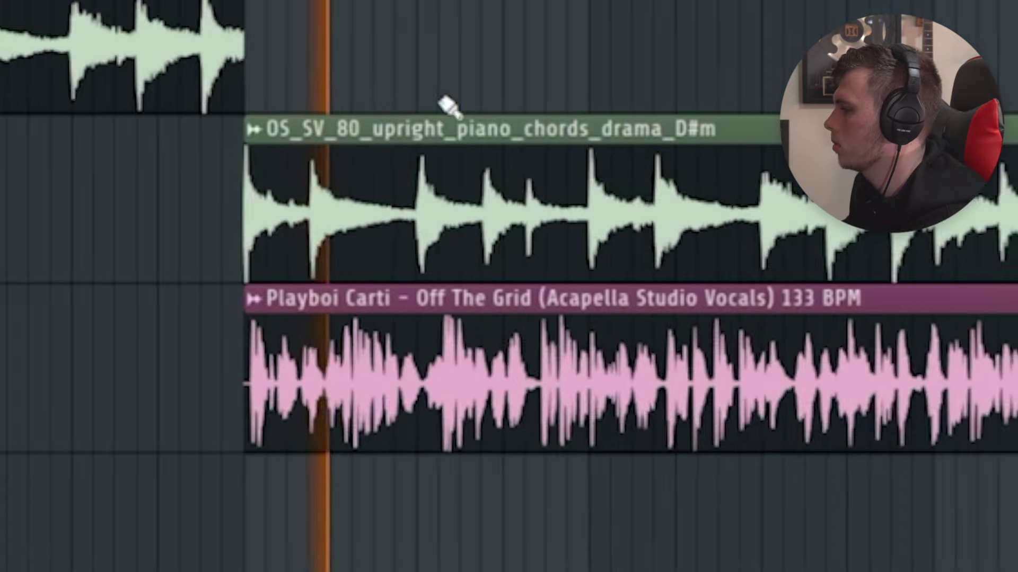
{"action": "scroll", "coordinate": [453, 95], "scroll_direction": "up", "scroll_amount": 5}
{"action": "scroll", "coordinate": [454, 96], "scroll_direction": "down", "scroll_amount": 3}
{"action": "scroll", "coordinate": [454, 96], "scroll_direction": "up", "scroll_amount": 3}
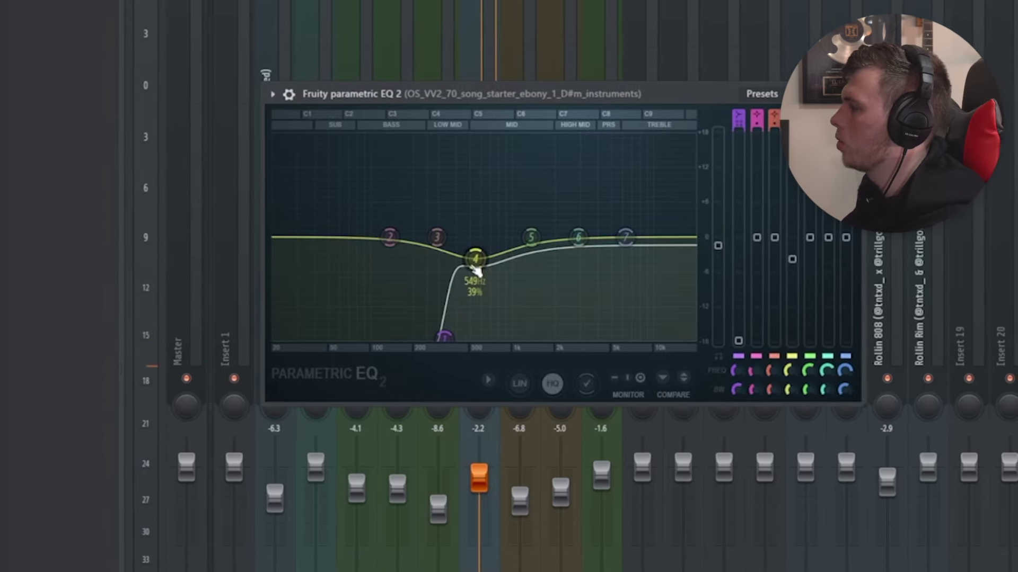
Play the beat to hear the roughly 300 Hz low cut on the instruments insert.
{"action": "key", "text": "space"}
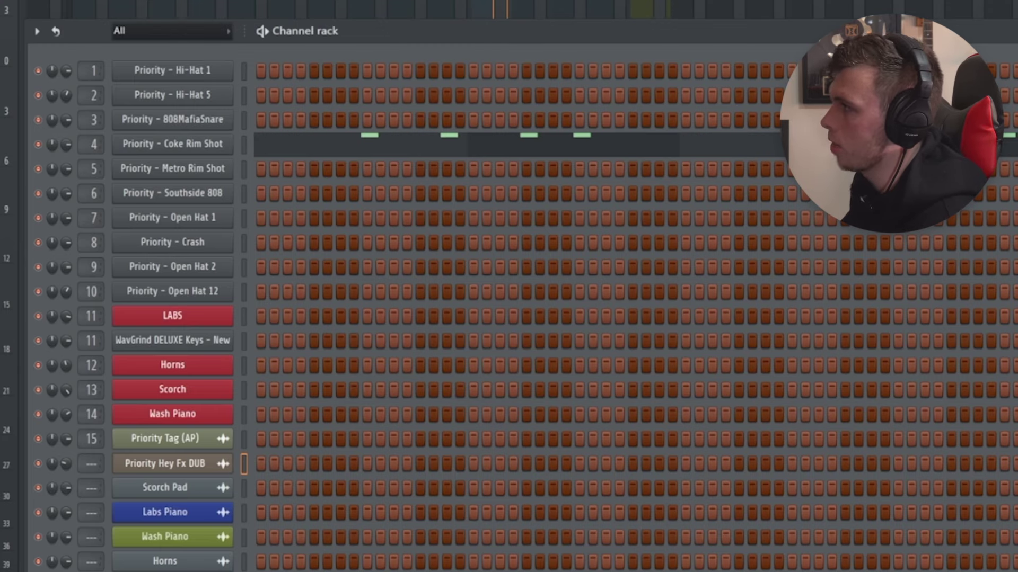
Close the Fruity Soft Clipper, play the beat, and select the Current mixer track to watch levels.
{"action": "key", "text": "F6"}
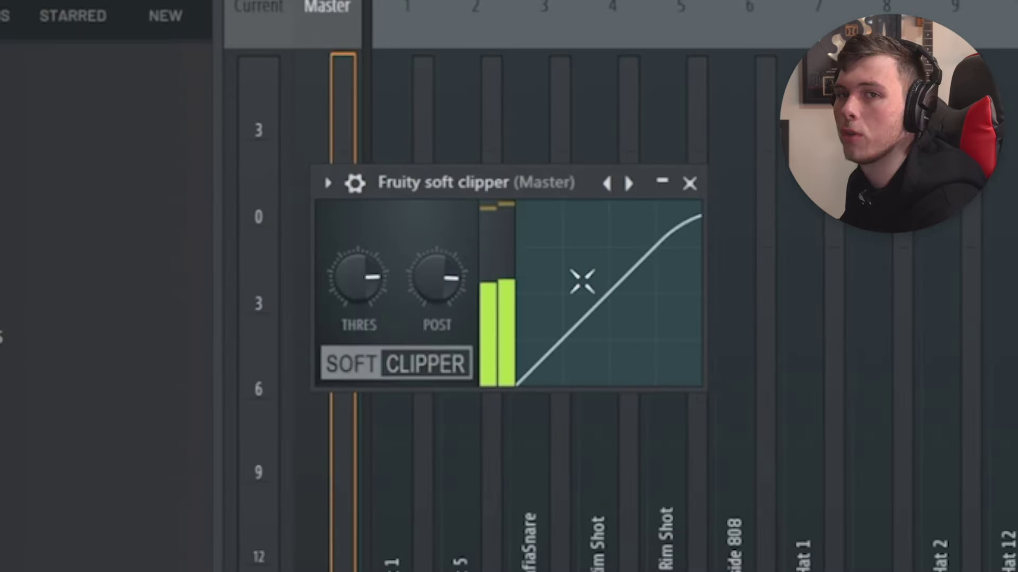
{"action": "key", "text": "Escape"}
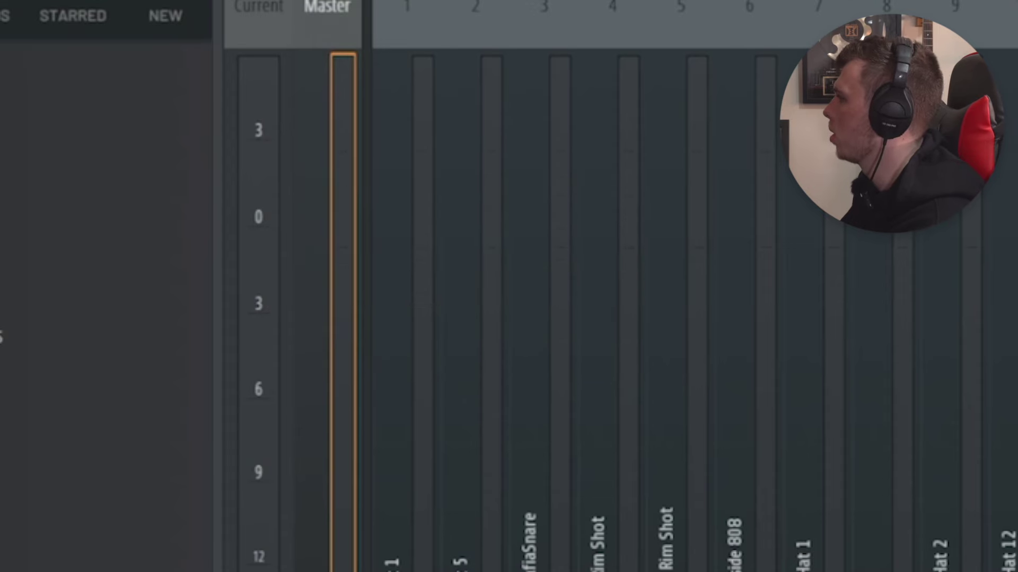
{"action": "key", "text": "space"}
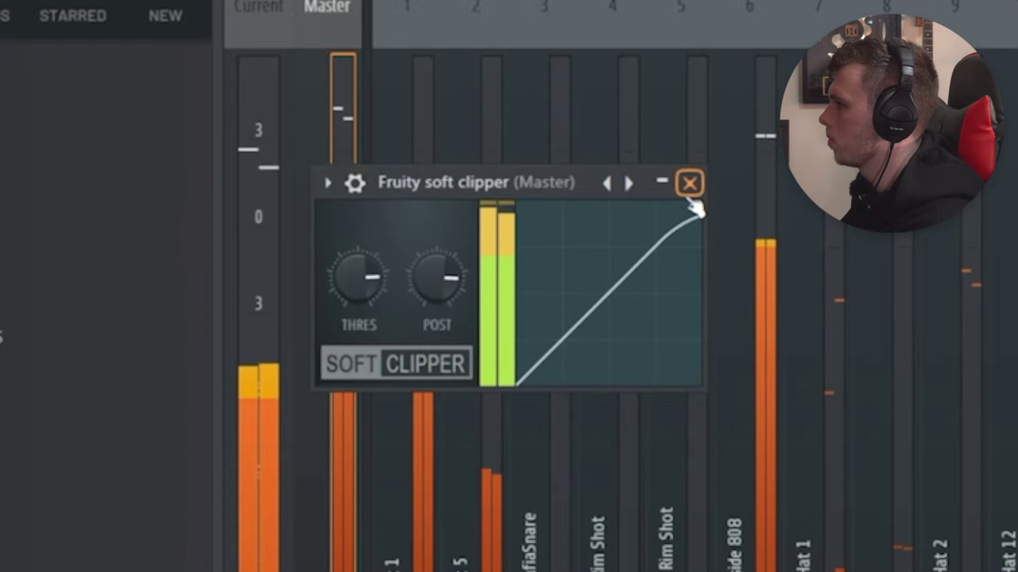
{"action": "left_click", "coordinate": [238, 209]}
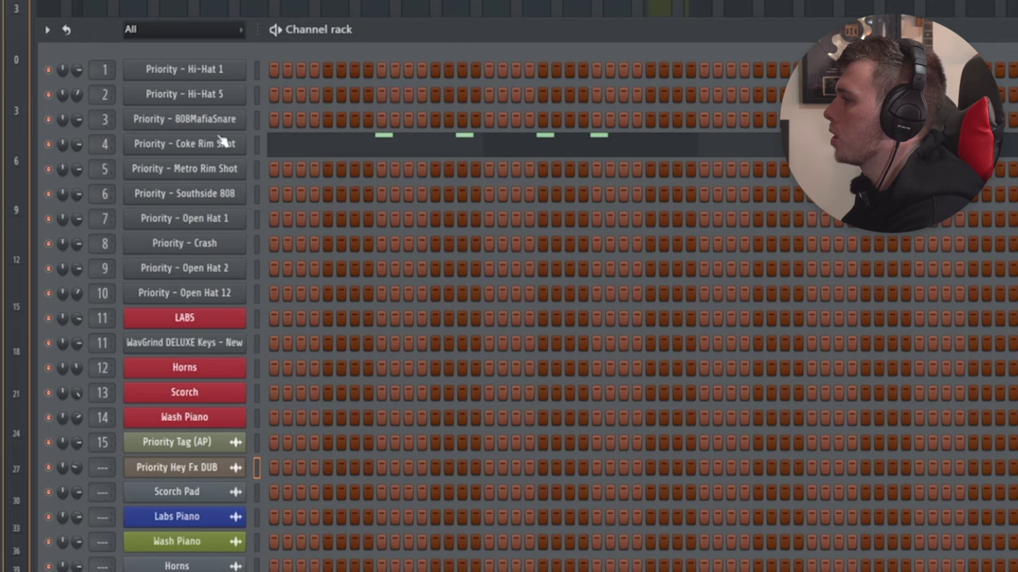
Inspect the Coke Rim Shot sampler settings, then close them.
{"action": "left_click", "coordinate": [222, 141]}
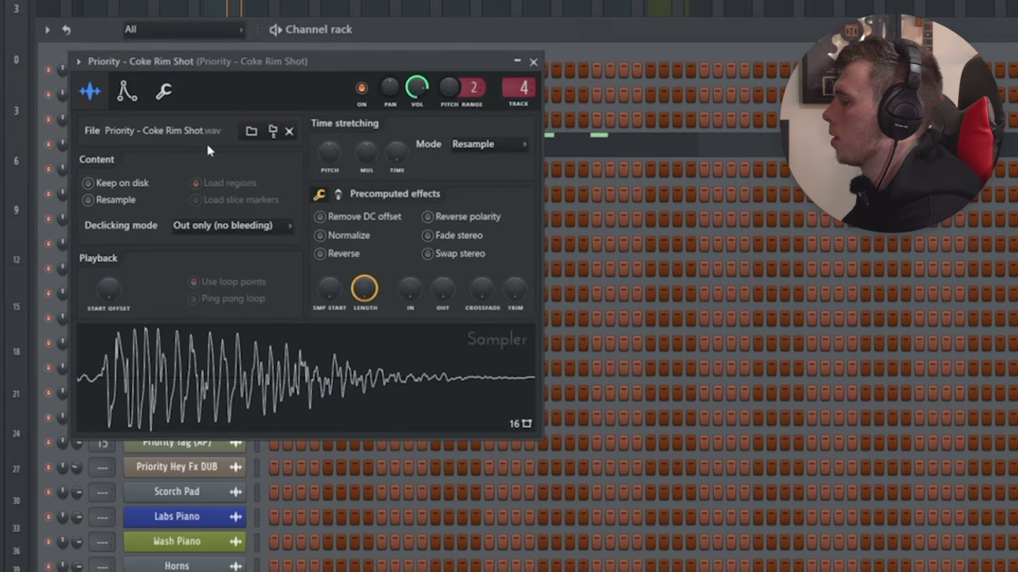
{"action": "left_click_drag", "start_coordinate": [327, 57], "coordinate": [469, 88]}
{"action": "left_click", "coordinate": [675, 93]}
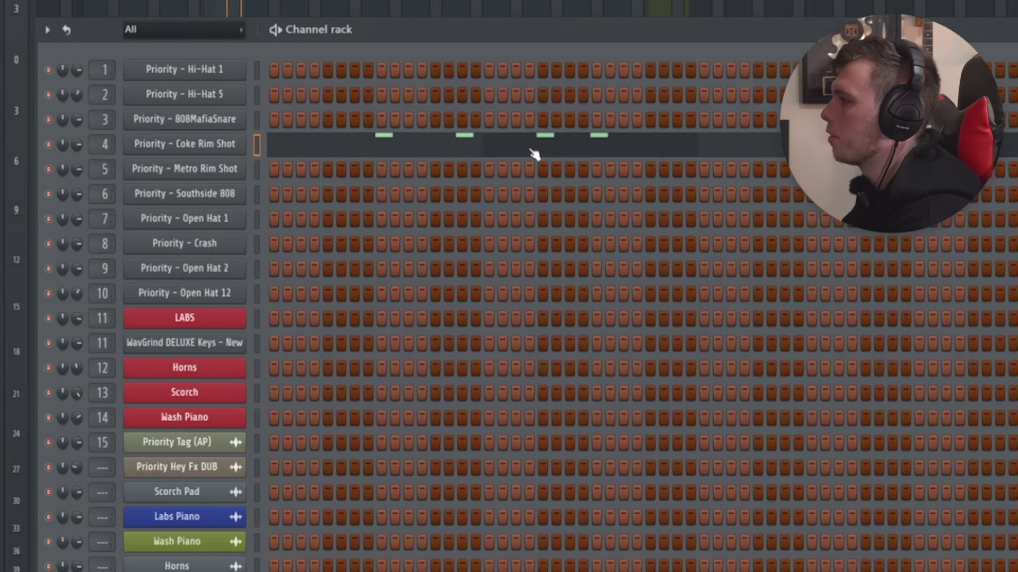
Inspect the 808MafiaSnare sampler settings, then close them.
{"action": "left_click", "coordinate": [194, 124]}
{"action": "left_click_drag", "start_coordinate": [247, 52], "coordinate": [514, 32]}
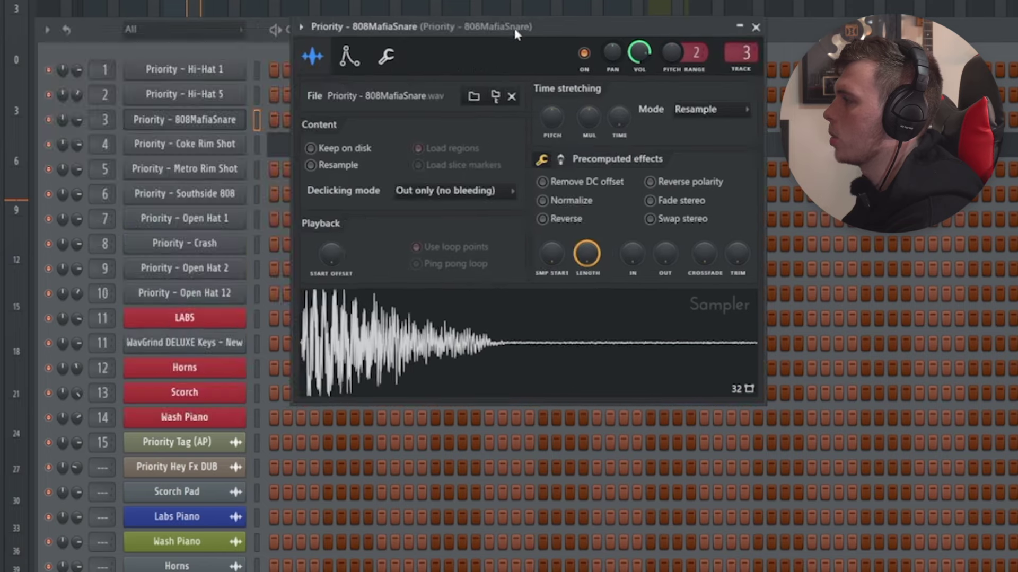
{"action": "left_click", "coordinate": [756, 27]}
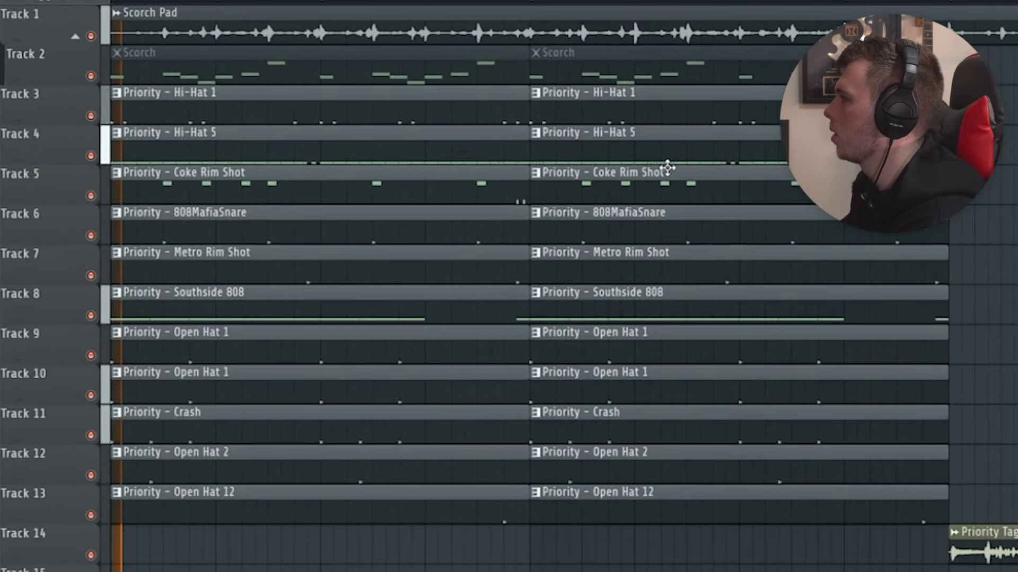
{"action": "scroll", "coordinate": [667, 168], "scroll_direction": "down", "scroll_amount": 3}
{"action": "scroll", "coordinate": [702, 148], "scroll_direction": "up", "scroll_amount": 2}
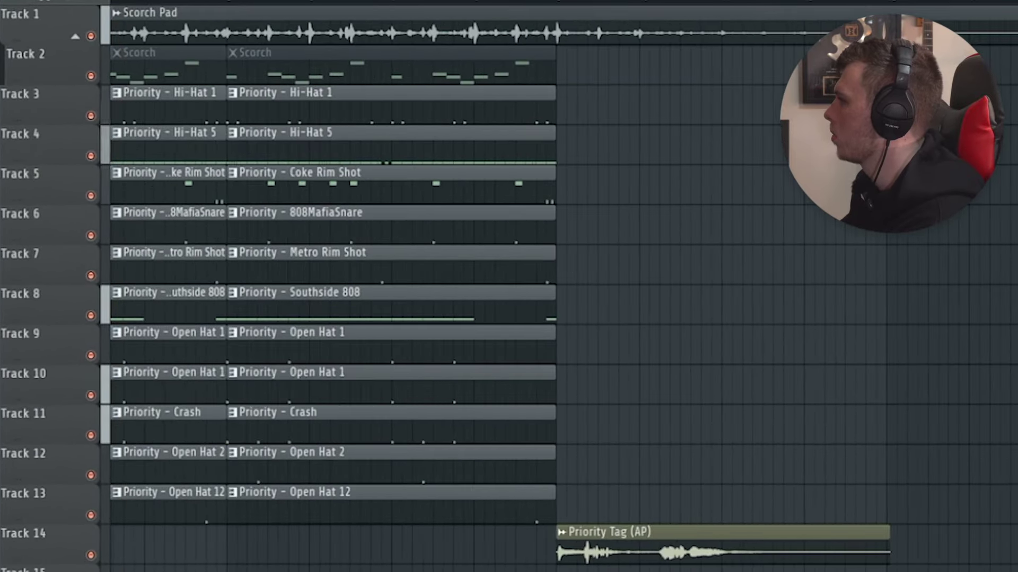
{"action": "scroll", "coordinate": [498, 54], "scroll_direction": "down", "scroll_amount": 3}
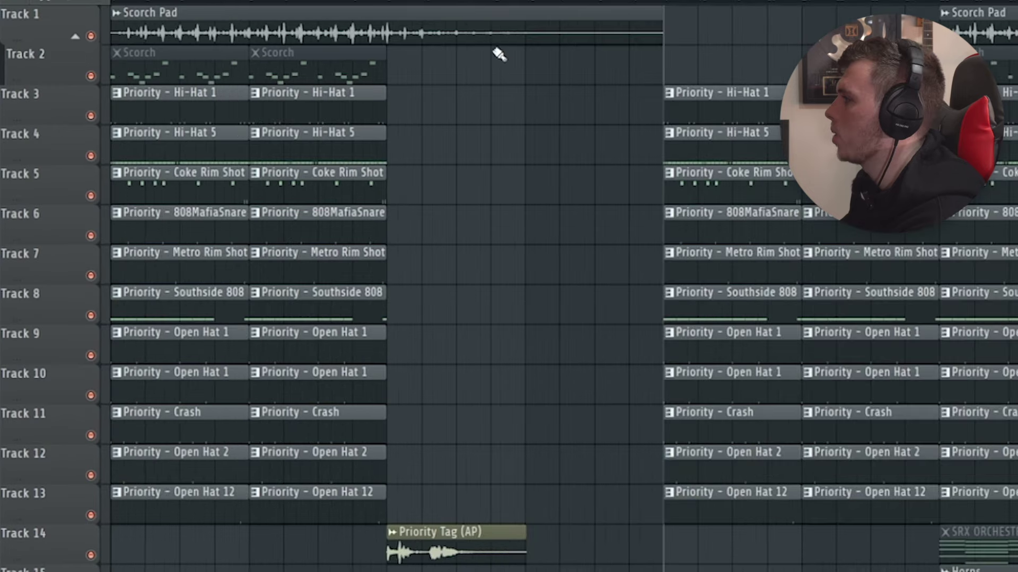
{"action": "scroll", "coordinate": [512, 209], "scroll_direction": "up", "scroll_amount": 2}
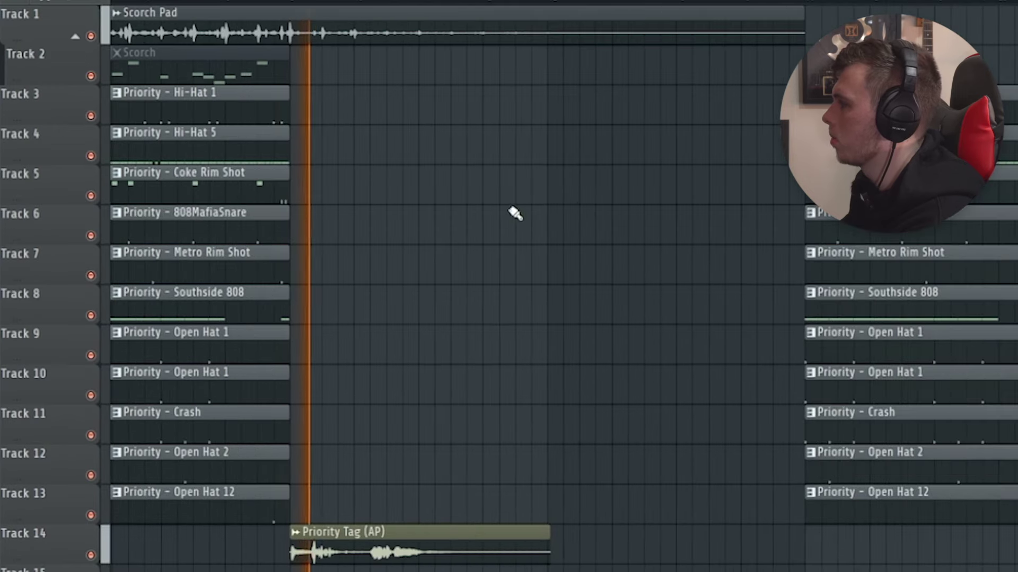
{"action": "scroll", "coordinate": [571, 201], "scroll_direction": "down", "scroll_amount": 3}
{"action": "scroll", "coordinate": [553, 40], "scroll_direction": "up", "scroll_amount": 2}
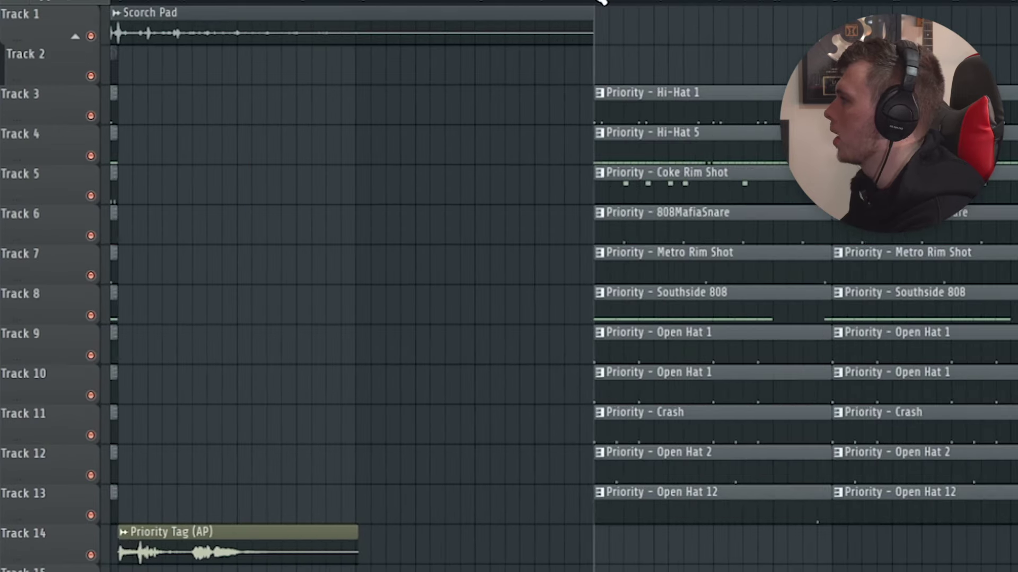
{"action": "scroll", "coordinate": [345, 96], "scroll_direction": "down", "scroll_amount": 5}
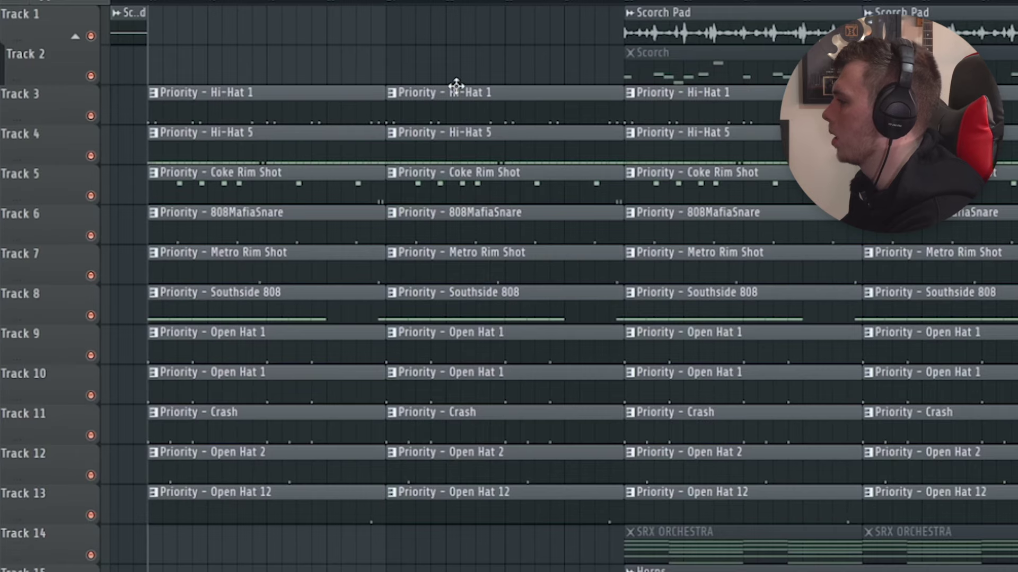
{"action": "scroll", "coordinate": [456, 85], "scroll_direction": "down", "scroll_amount": 4}
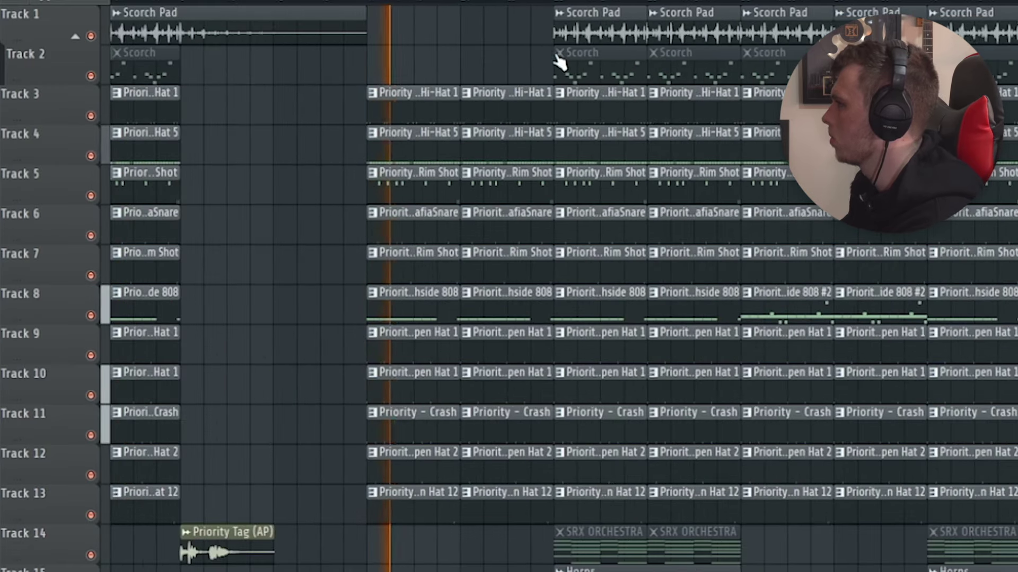
{"action": "scroll", "coordinate": [530, 43], "scroll_direction": "up", "scroll_amount": 3}
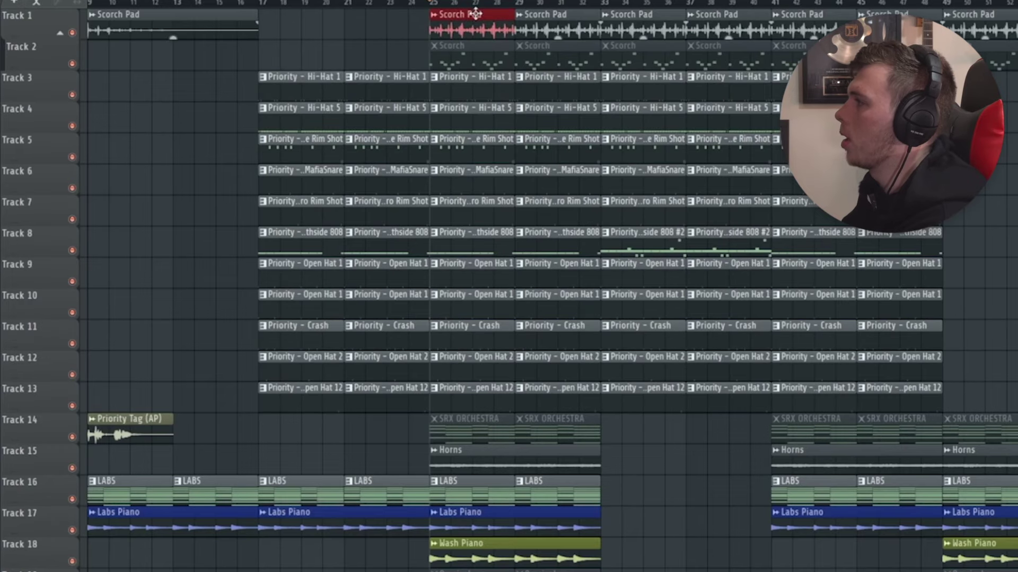
Highlight the drum clips in bars 17–24 of the arrangement.
{"action": "scroll", "coordinate": [234, 57], "scroll_direction": "down", "scroll_amount": 5}
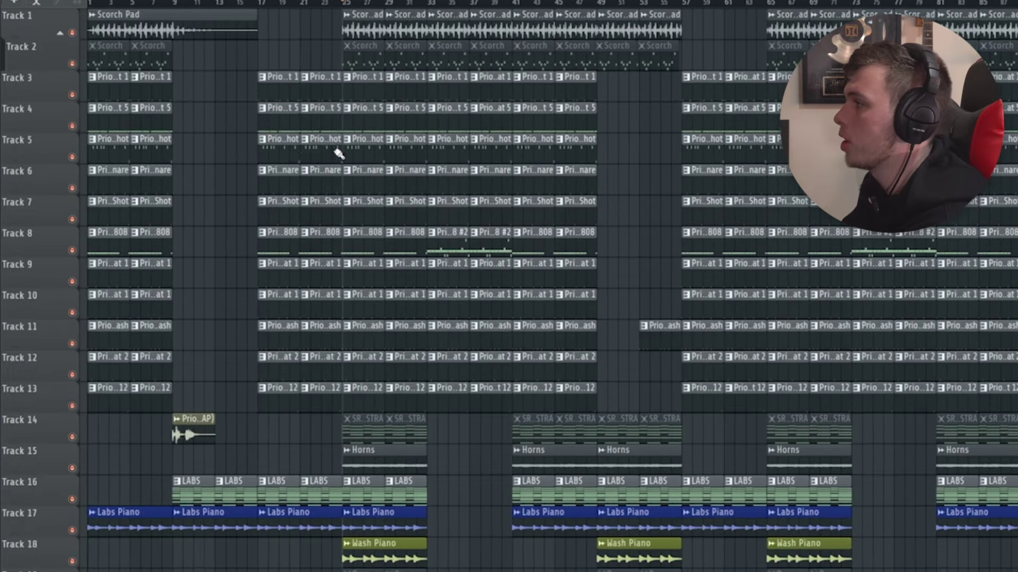
{"action": "scroll", "coordinate": [263, 147], "scroll_direction": "up", "scroll_amount": 5}
{"action": "left_click_drag", "start_coordinate": [227, 87], "coordinate": [412, 387]}
{"action": "scroll", "coordinate": [270, 243], "scroll_direction": "up", "scroll_amount": 3}
{"action": "scroll", "coordinate": [334, 25], "scroll_direction": "down", "scroll_amount": 3}
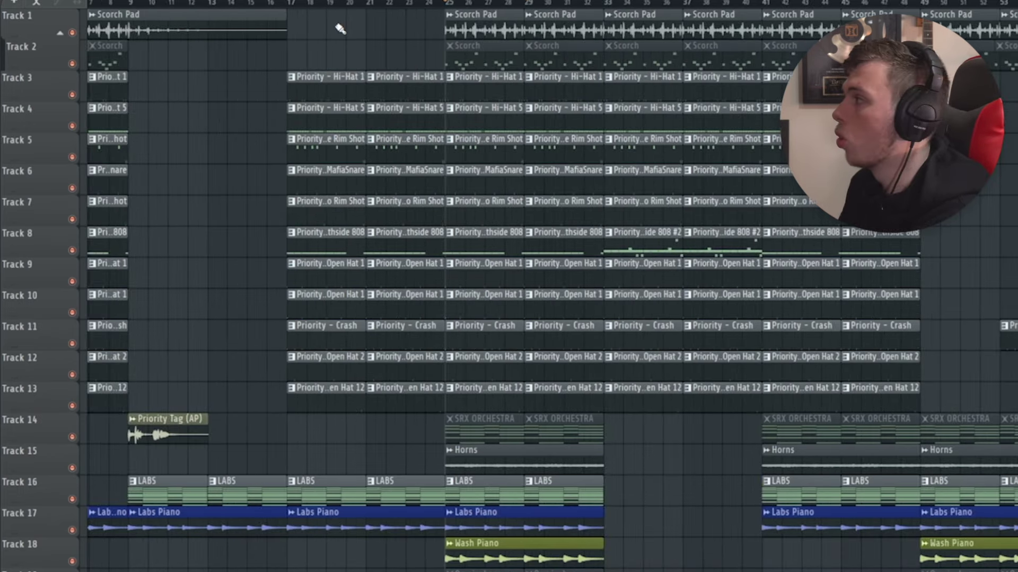
Highlight the melody clips at bars 25–33 and drum blocks at bars 97–105 and 129–133, then deselect.
{"action": "left_click_drag", "start_coordinate": [444, 412], "coordinate": [656, 571]}
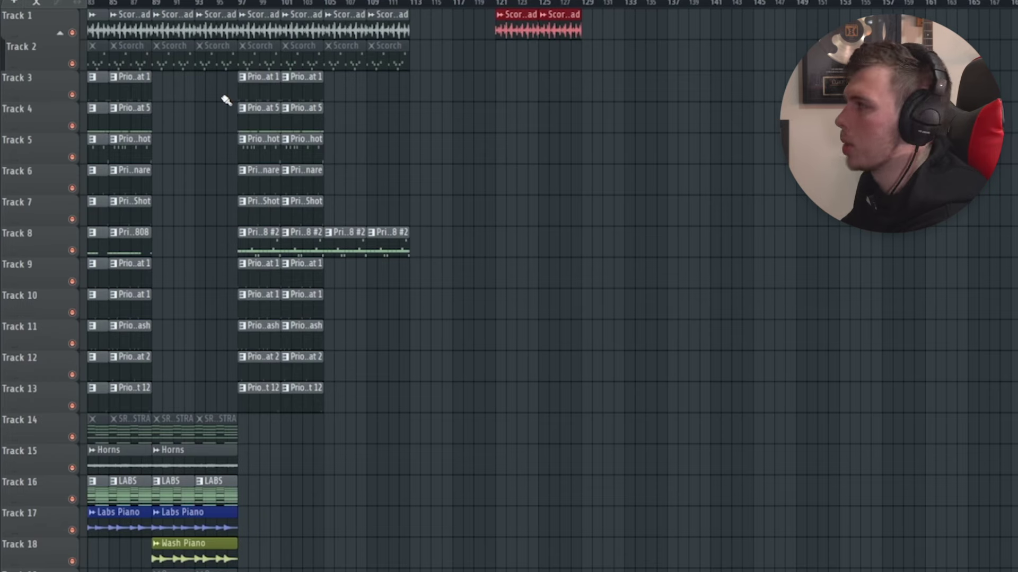
{"action": "left_click_drag", "start_coordinate": [225, 72], "coordinate": [297, 414]}
{"action": "left_click_drag", "start_coordinate": [254, 10], "coordinate": [320, 411]}
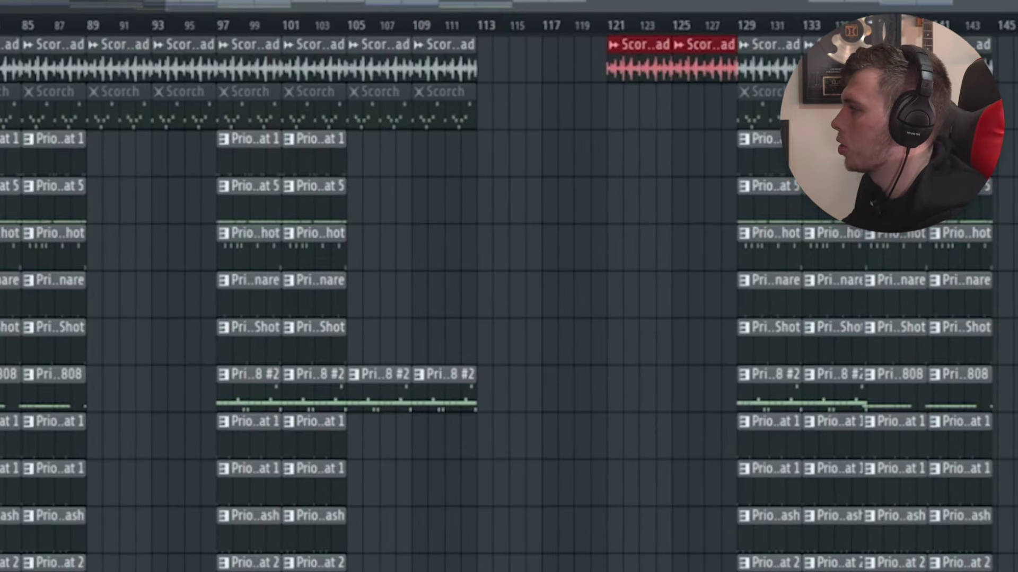
{"action": "left_click_drag", "start_coordinate": [840, 408], "coordinate": [922, 15]}
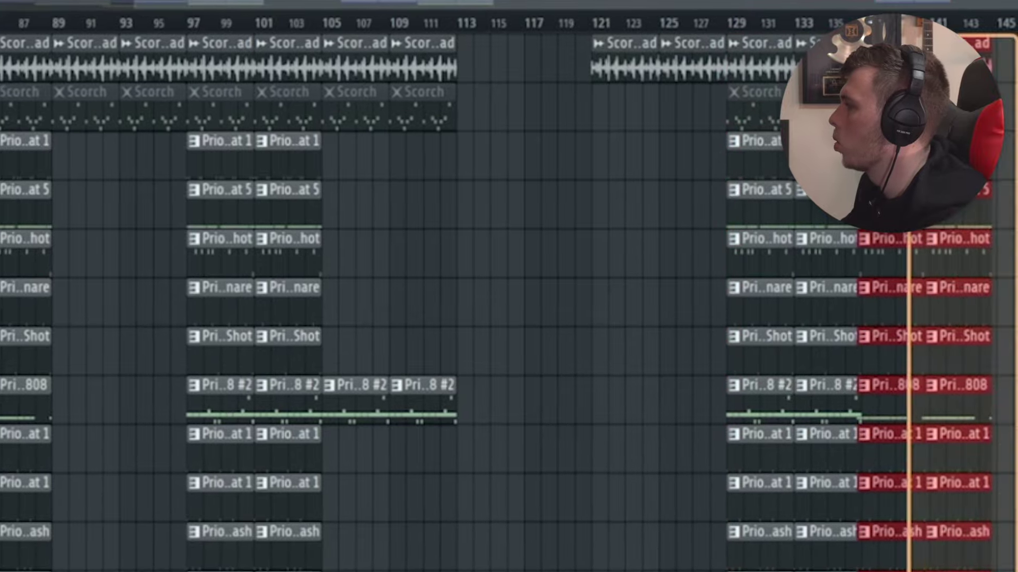
{"action": "left_click", "coordinate": [769, 185]}
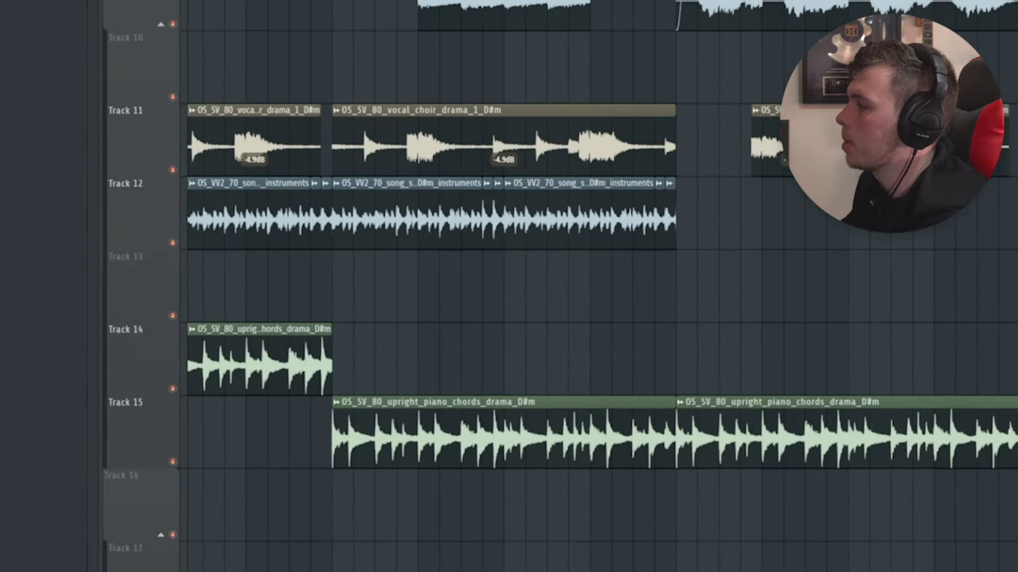
{"action": "scroll", "coordinate": [598, 223], "scroll_direction": "up", "scroll_amount": 5}
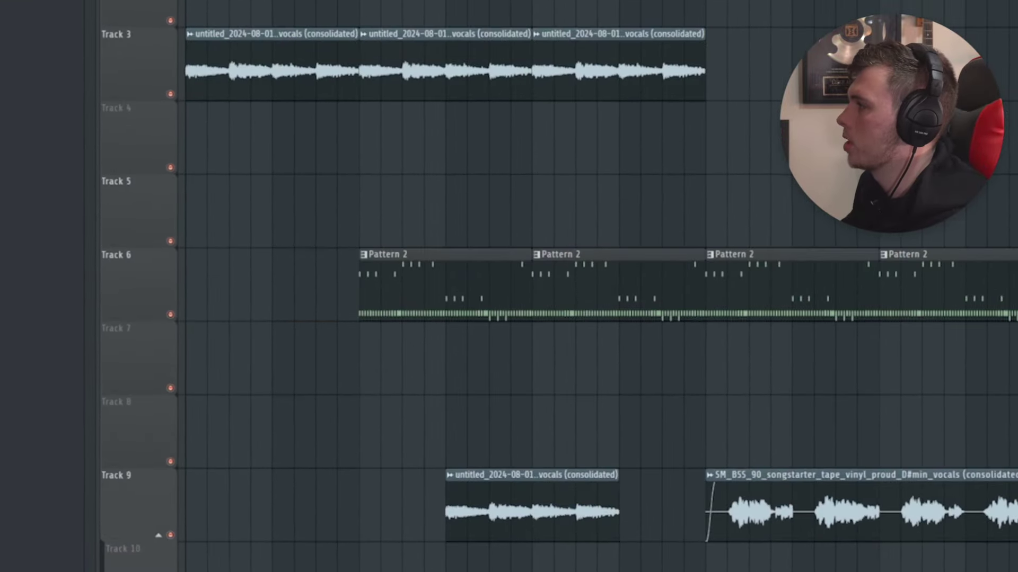
Play the vocal arrangement, then bring up Pattern 2's notes in the Piano roll via Edit pattern.
{"action": "scroll", "coordinate": [695, 427], "scroll_direction": "down", "scroll_amount": 3}
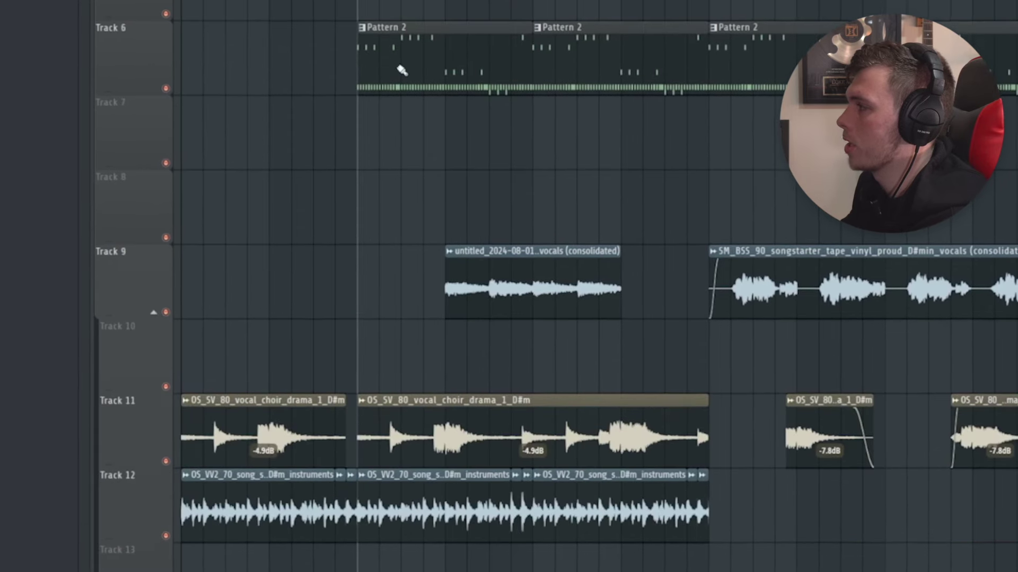
{"action": "key", "text": "space"}
{"action": "key", "text": "space"}
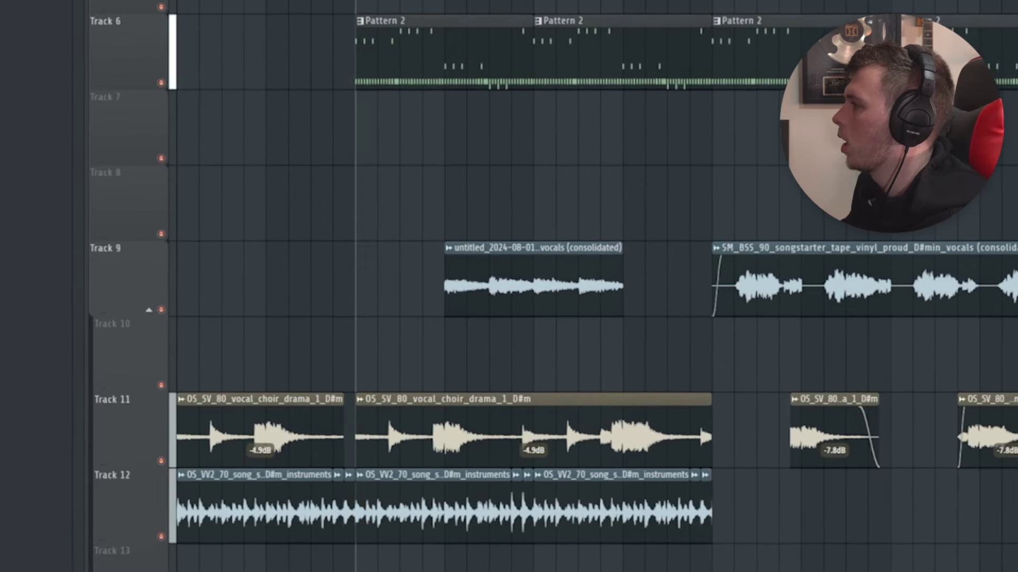
{"action": "right_click", "coordinate": [537, 26]}
{"action": "left_click", "coordinate": [570, 145]}
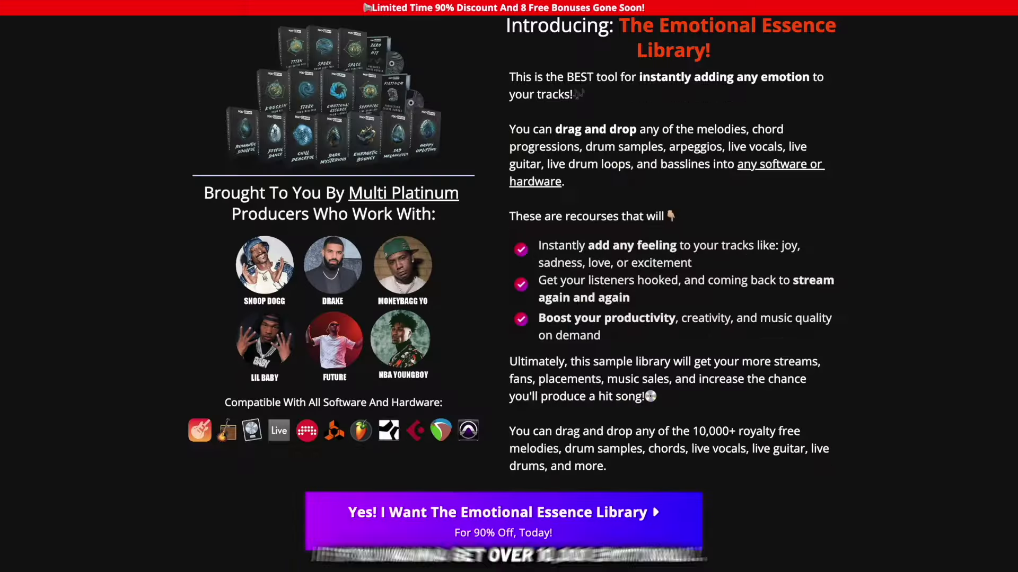
Scroll through the Emotional Essence Library emotion sections down to the $27 offer and FAQ.
{"action": "scroll", "coordinate": [508, 287], "scroll_direction": "down", "scroll_amount": 8}
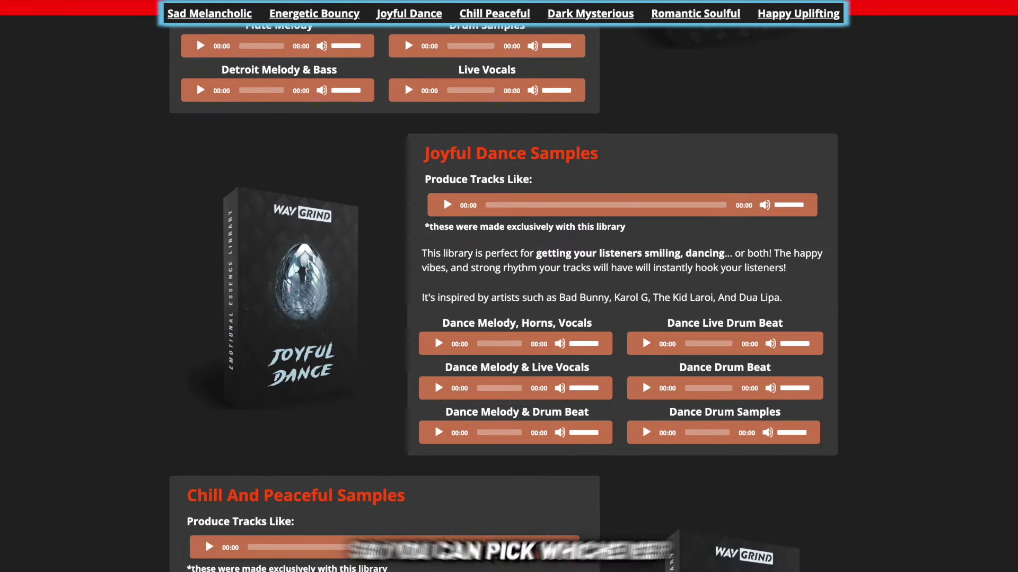
{"action": "scroll", "coordinate": [509, 286], "scroll_direction": "down", "scroll_amount": 4}
{"action": "scroll", "coordinate": [509, 286], "scroll_direction": "down", "scroll_amount": 6}
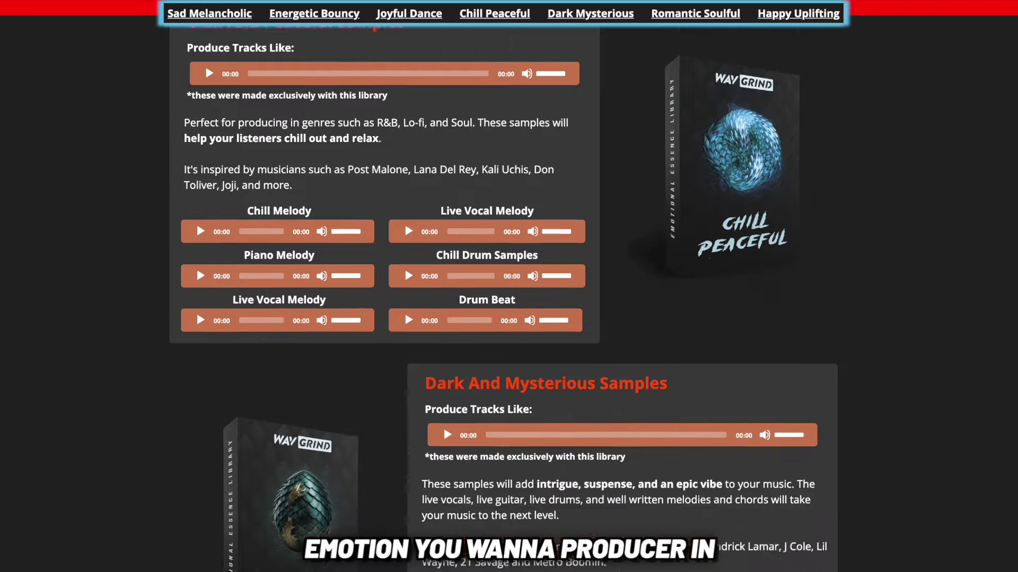
{"action": "scroll", "coordinate": [509, 286], "scroll_direction": "down", "scroll_amount": 9}
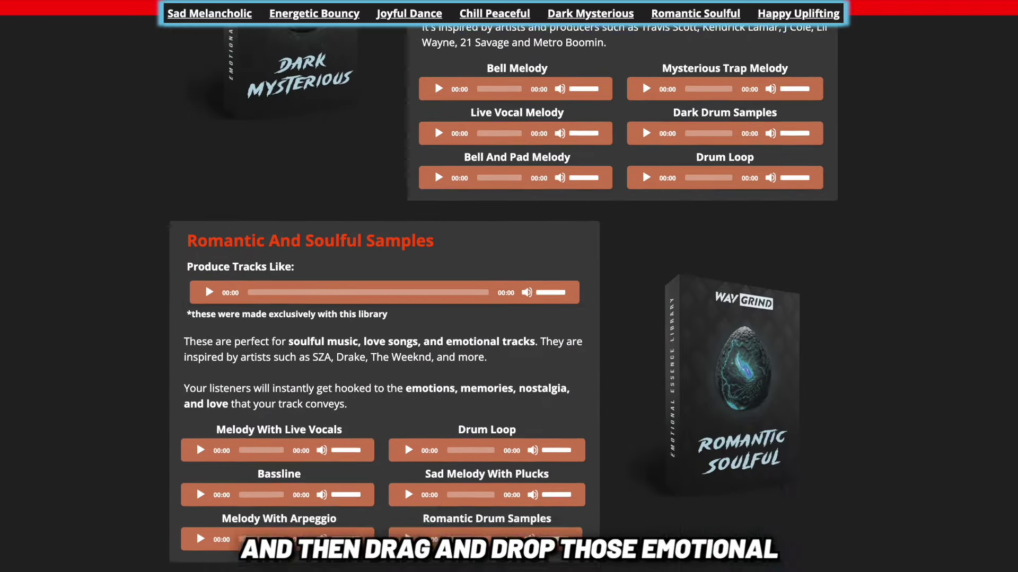
{"action": "scroll", "coordinate": [508, 286], "scroll_direction": "down", "scroll_amount": 7}
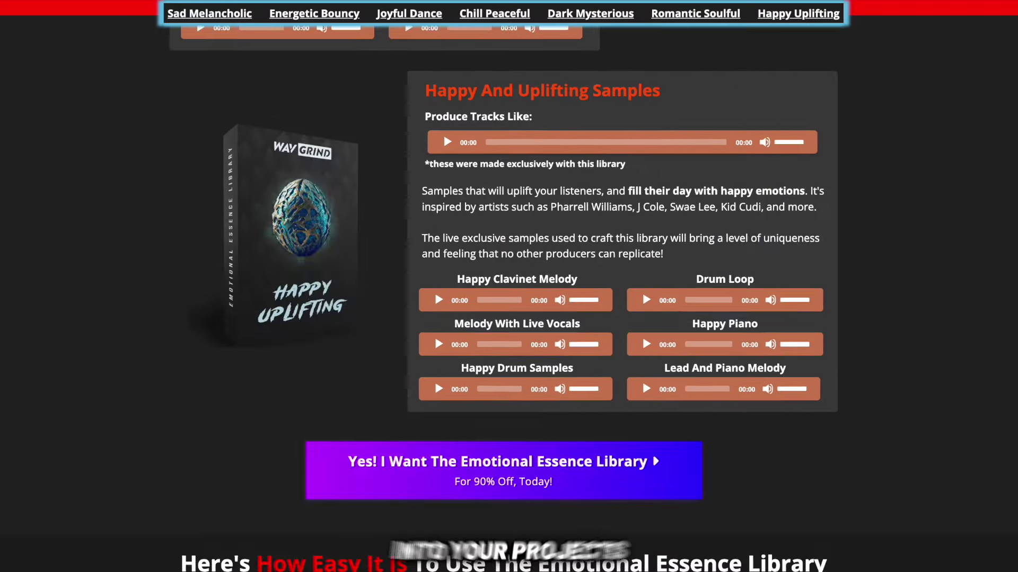
{"action": "scroll", "coordinate": [509, 286], "scroll_direction": "down", "scroll_amount": 10}
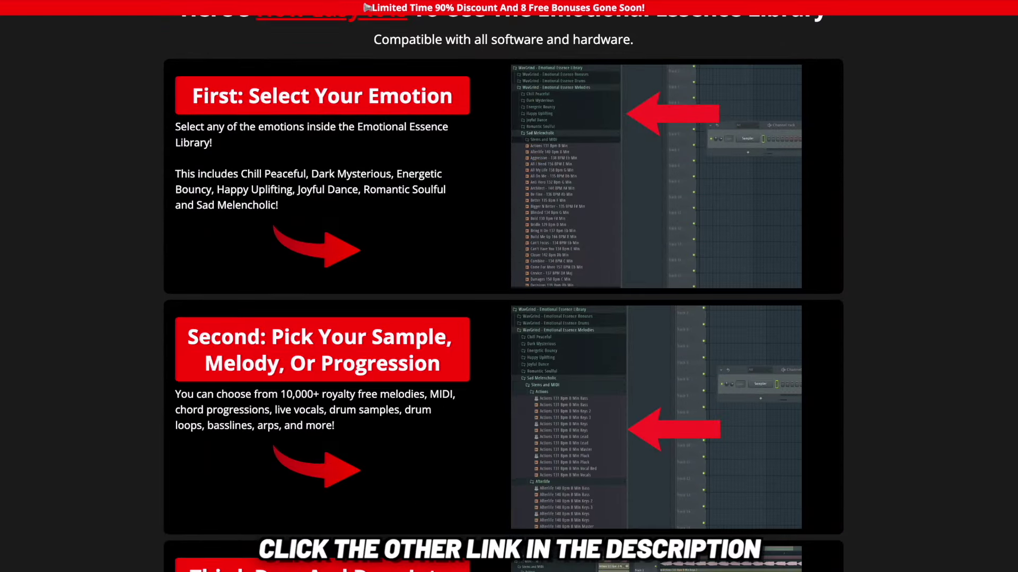
{"action": "scroll", "coordinate": [509, 287], "scroll_direction": "down", "scroll_amount": 15}
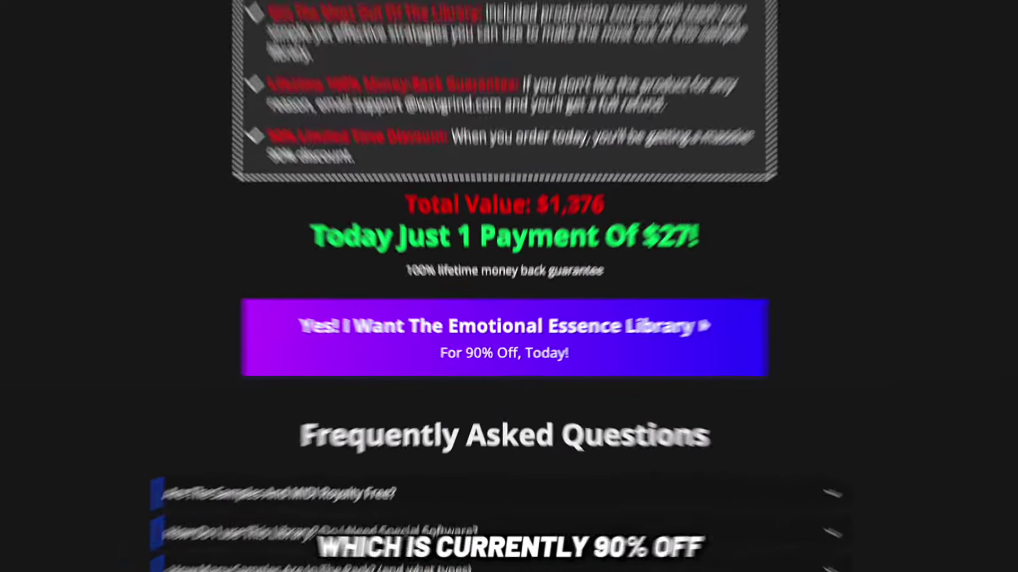